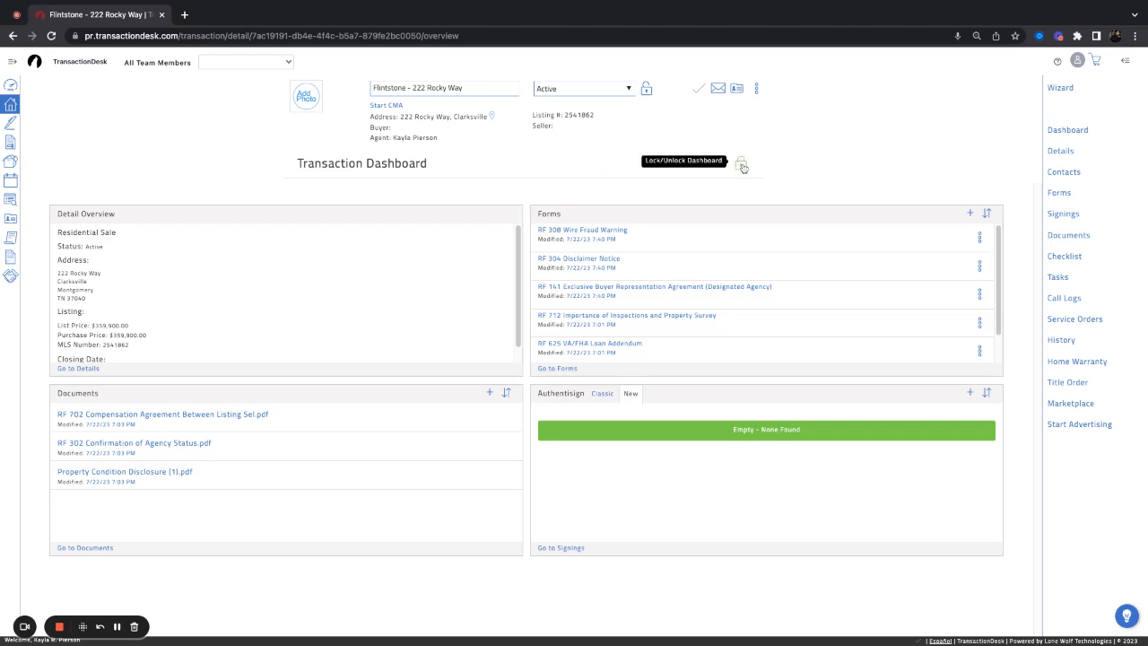
- Unlock the transaction dashboard and add the Checklists widget below the Documents section
click(741, 164)
scroll(473, 233, right, 2)
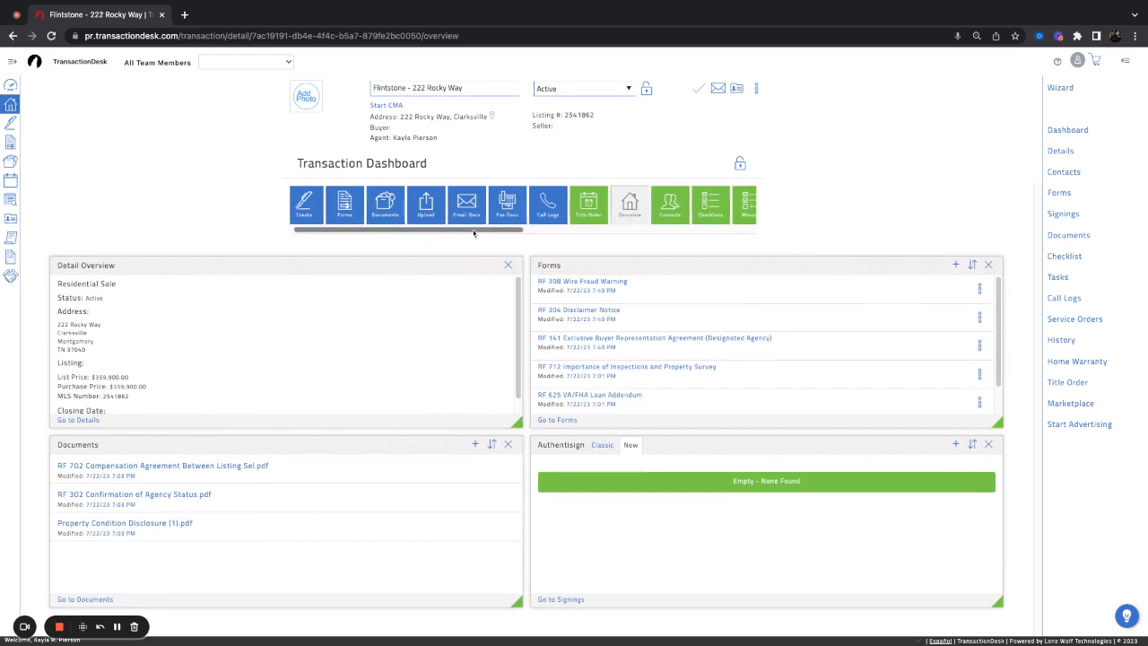
scroll(473, 233, right, 5)
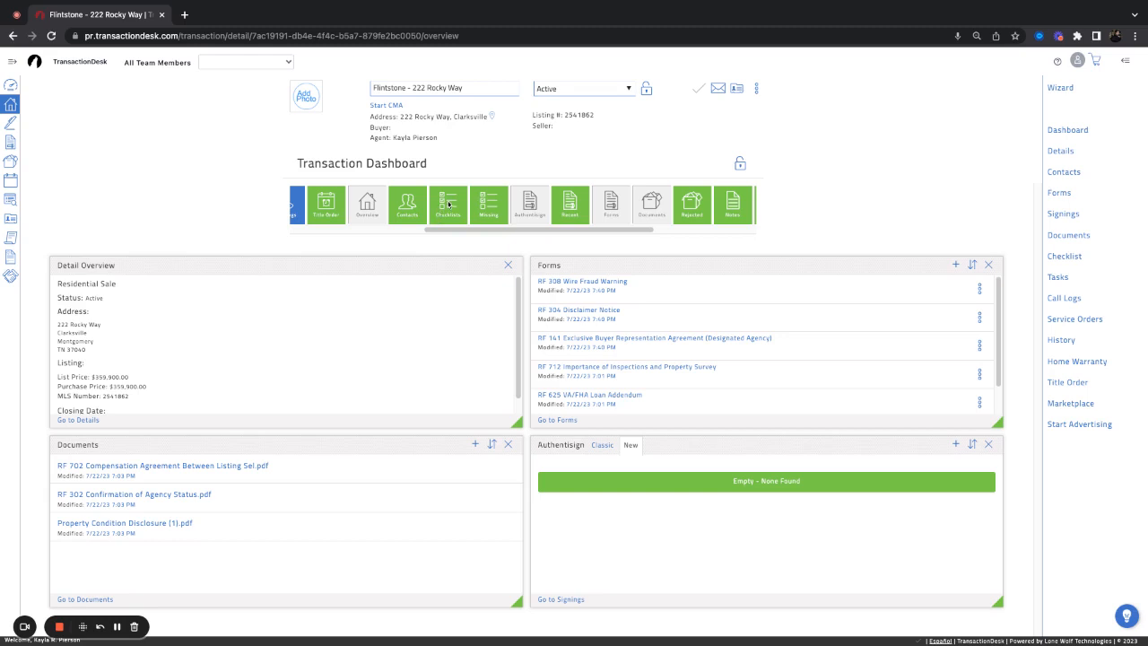
drag(448, 204, 371, 497)
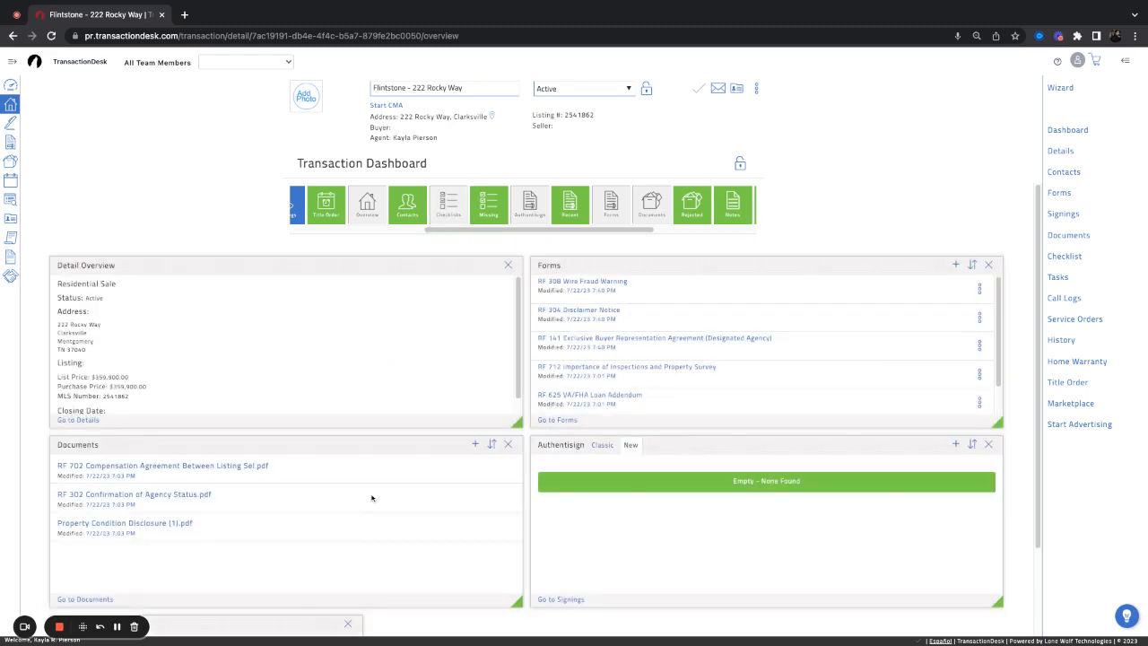
scroll(300, 440, down, 2)
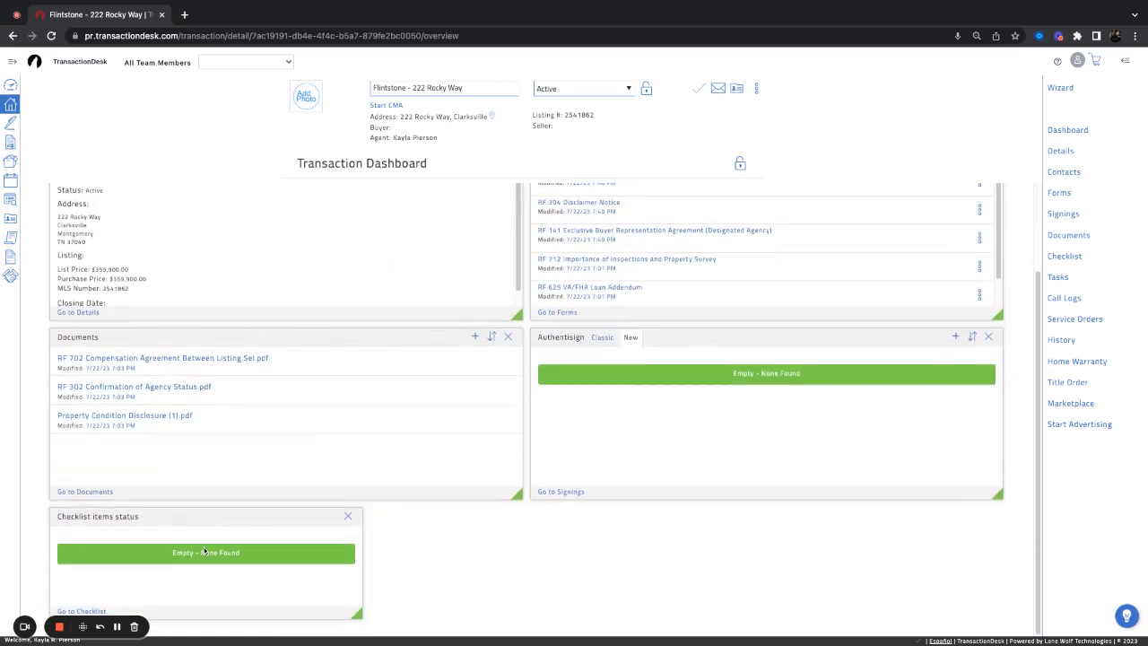
scroll(439, 320, up, 2)
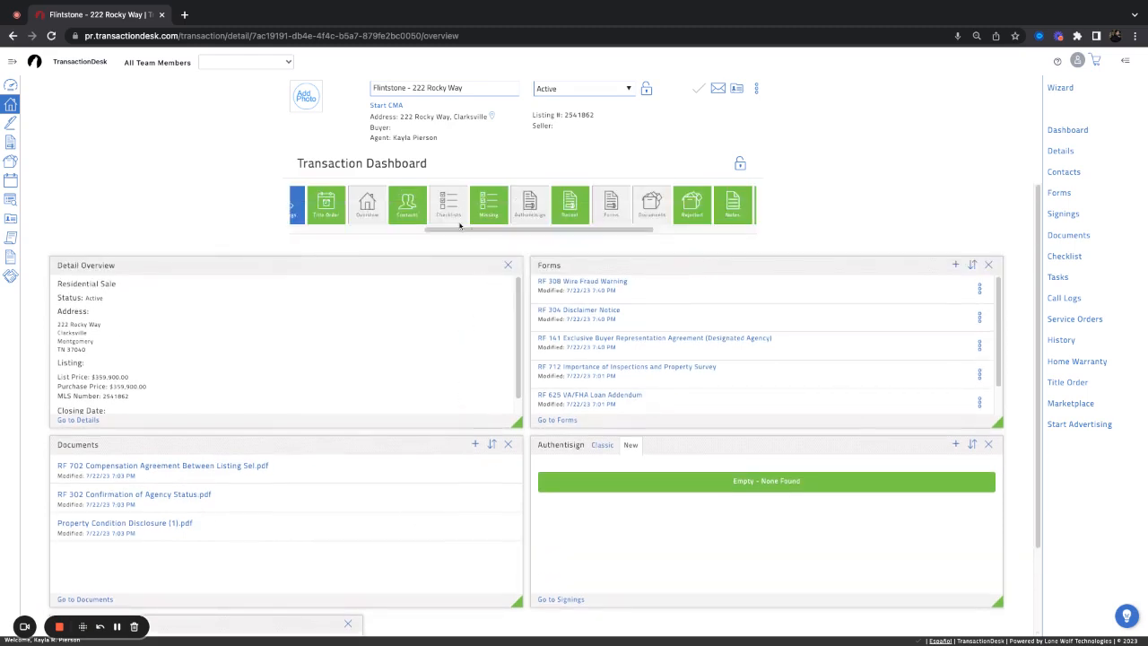
- Add the calendar Overview widget for important dates beside the checklist widget and lock the dashboard
scroll(493, 230, right, 3)
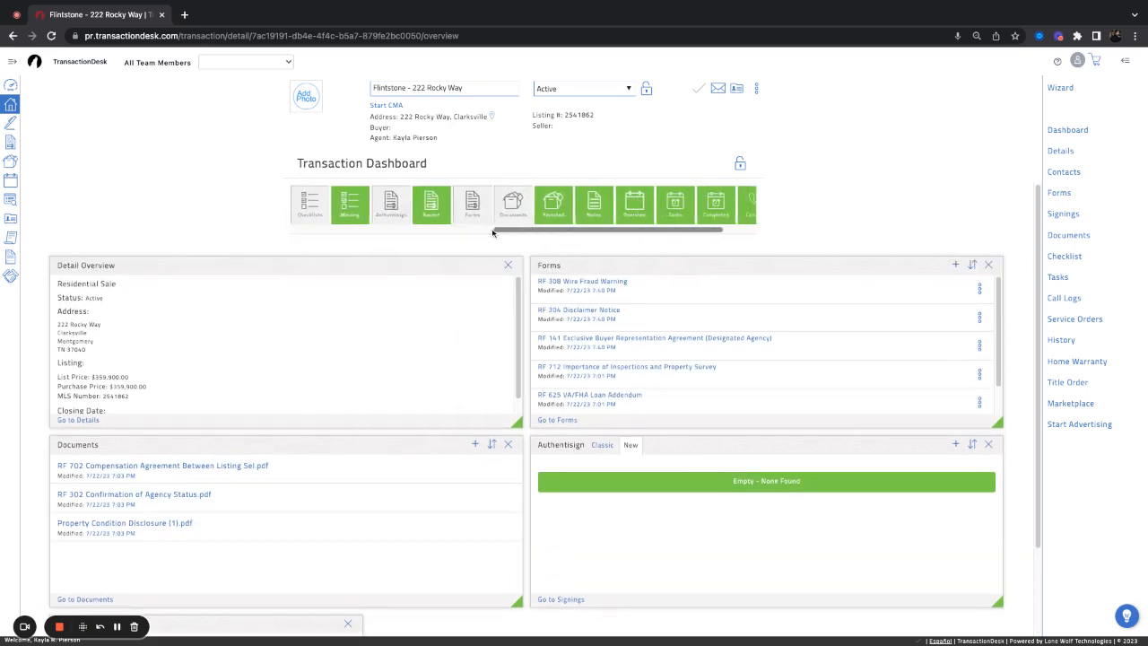
scroll(493, 231, right, 2)
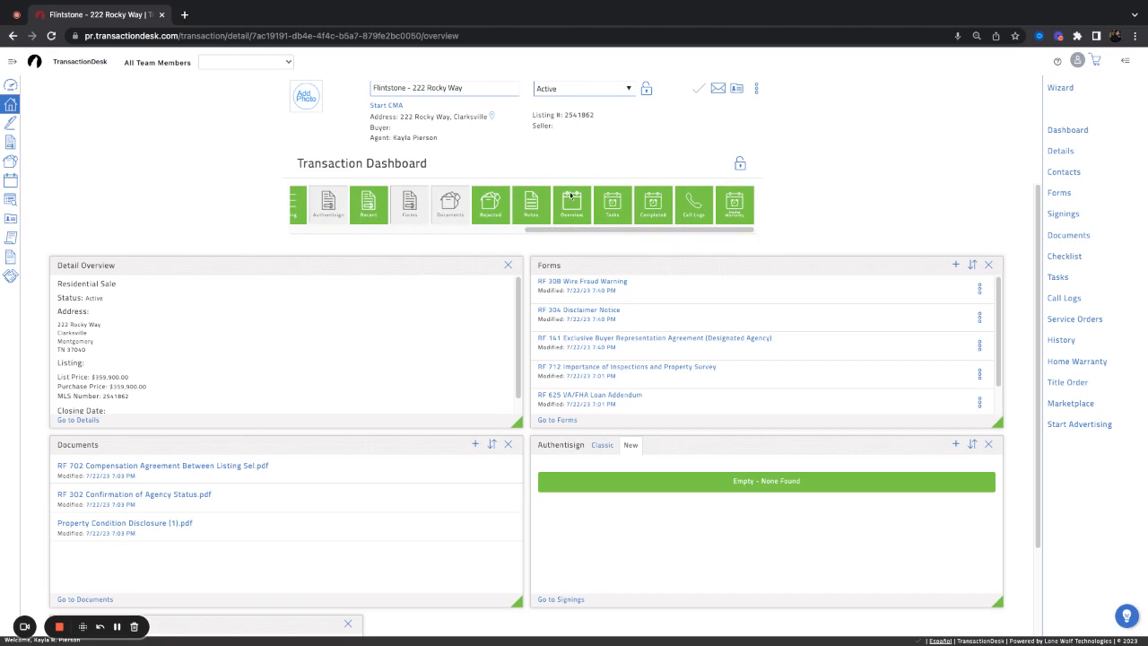
drag(570, 195, 534, 558)
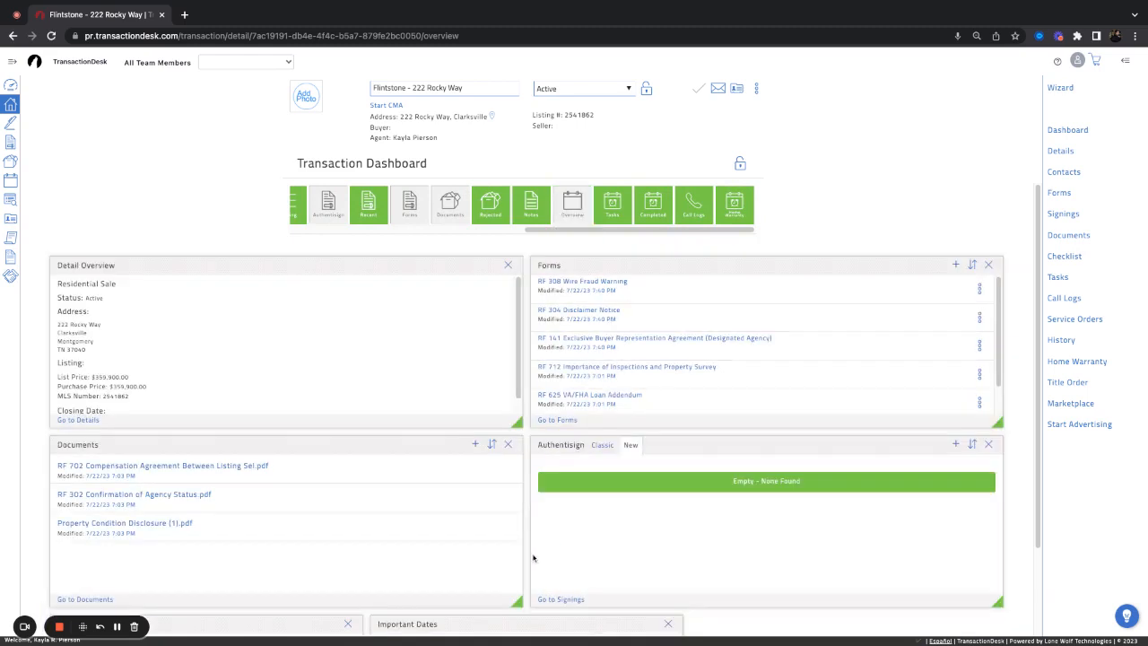
scroll(533, 554, down, 2)
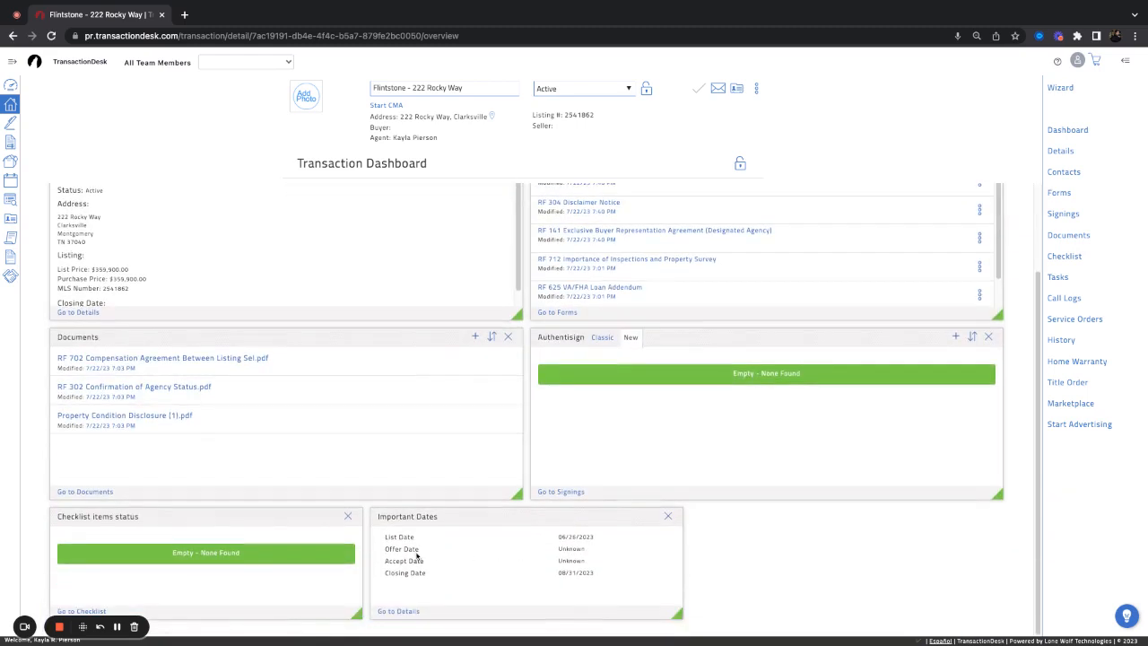
scroll(416, 554, up, 2)
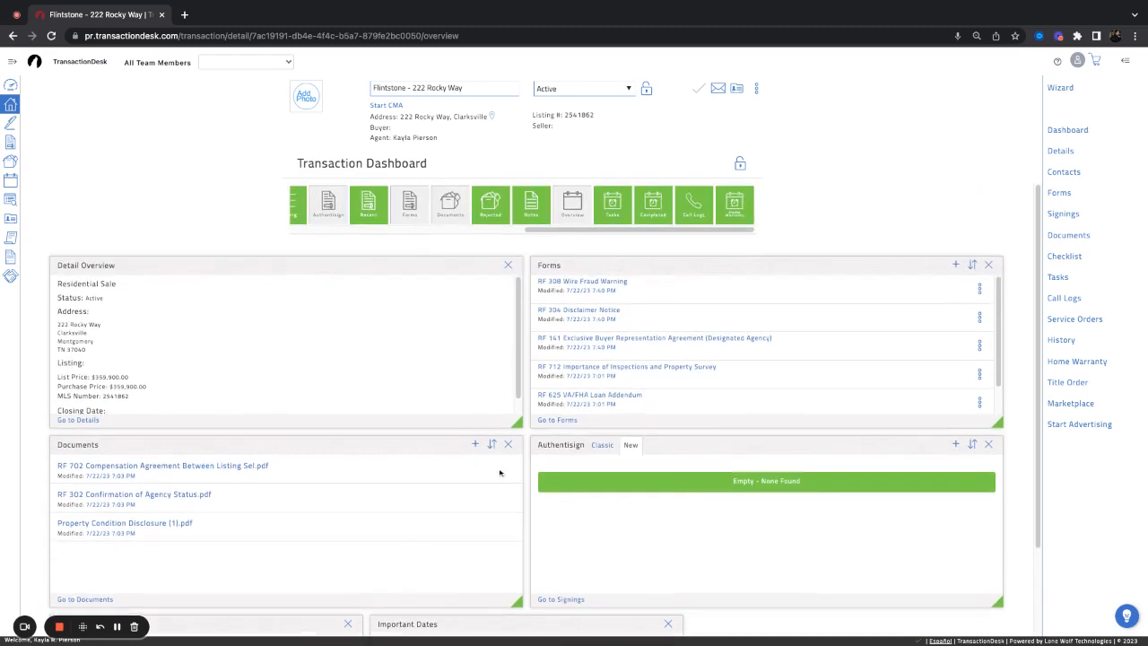
click(740, 164)
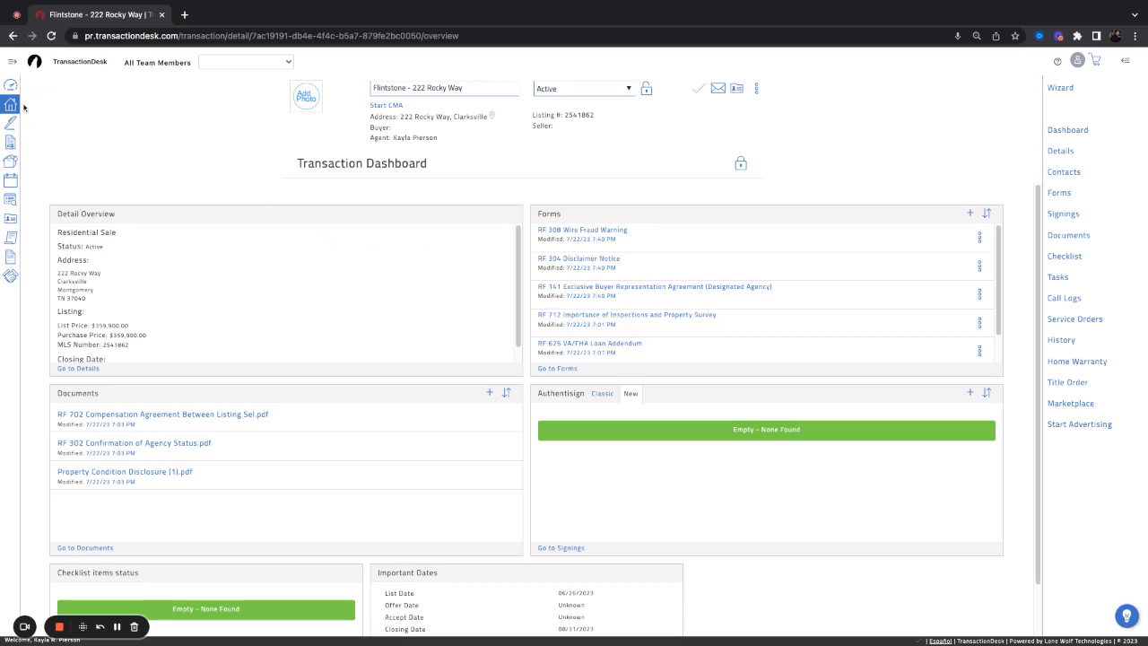
- Open the Checklist Manager in the account settings
click(1079, 62)
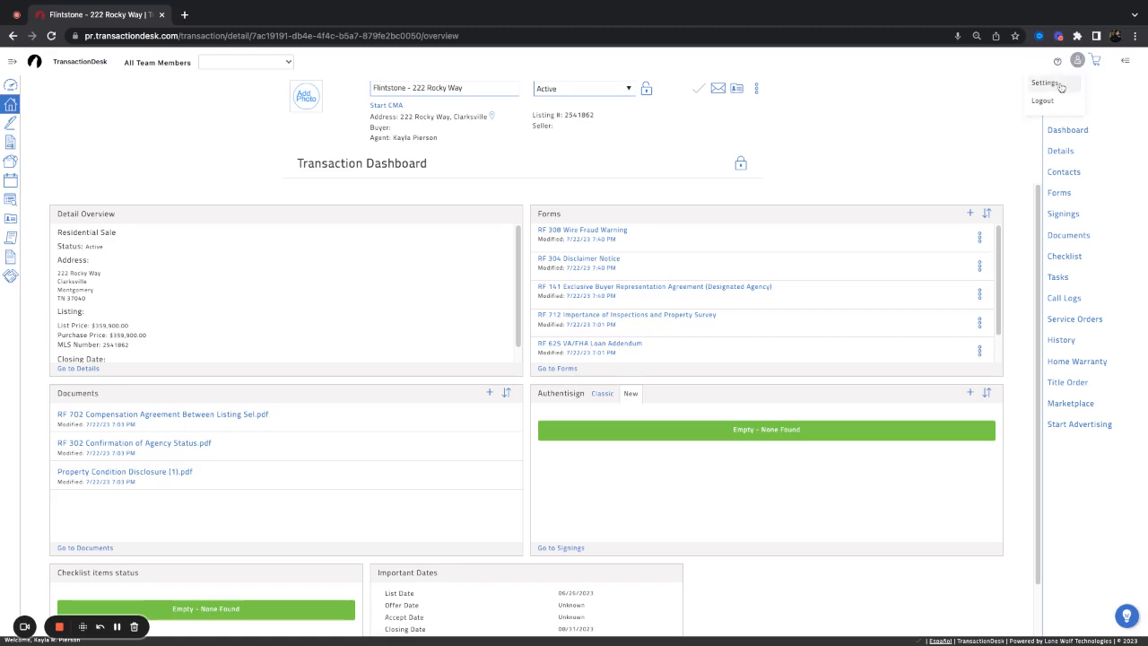
click(1060, 86)
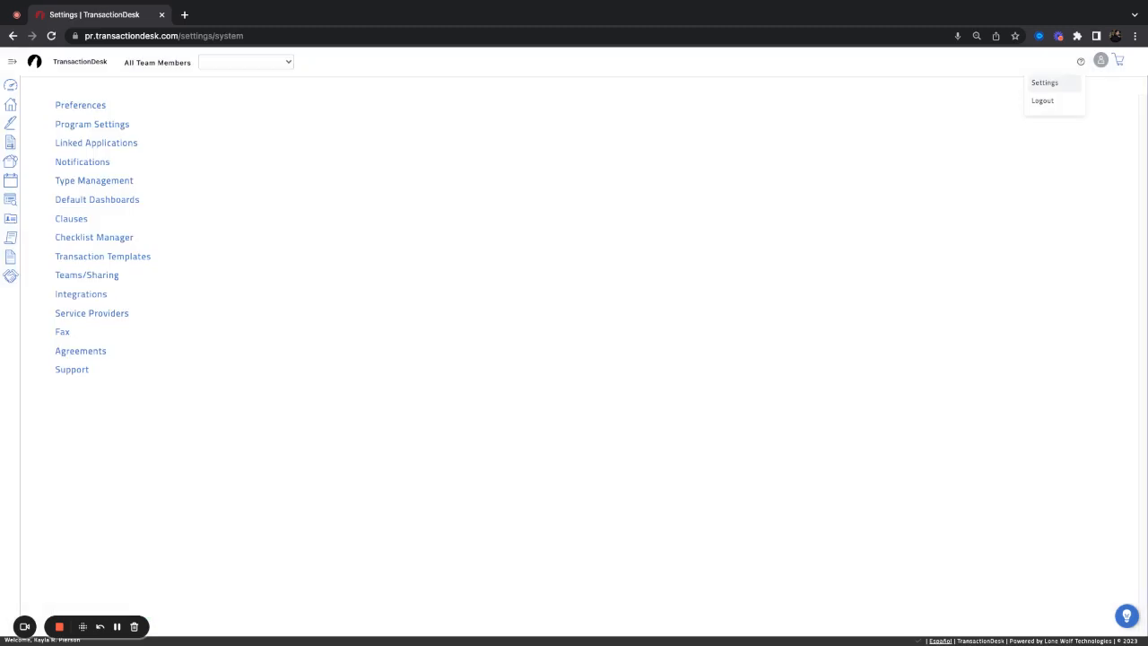
click(114, 240)
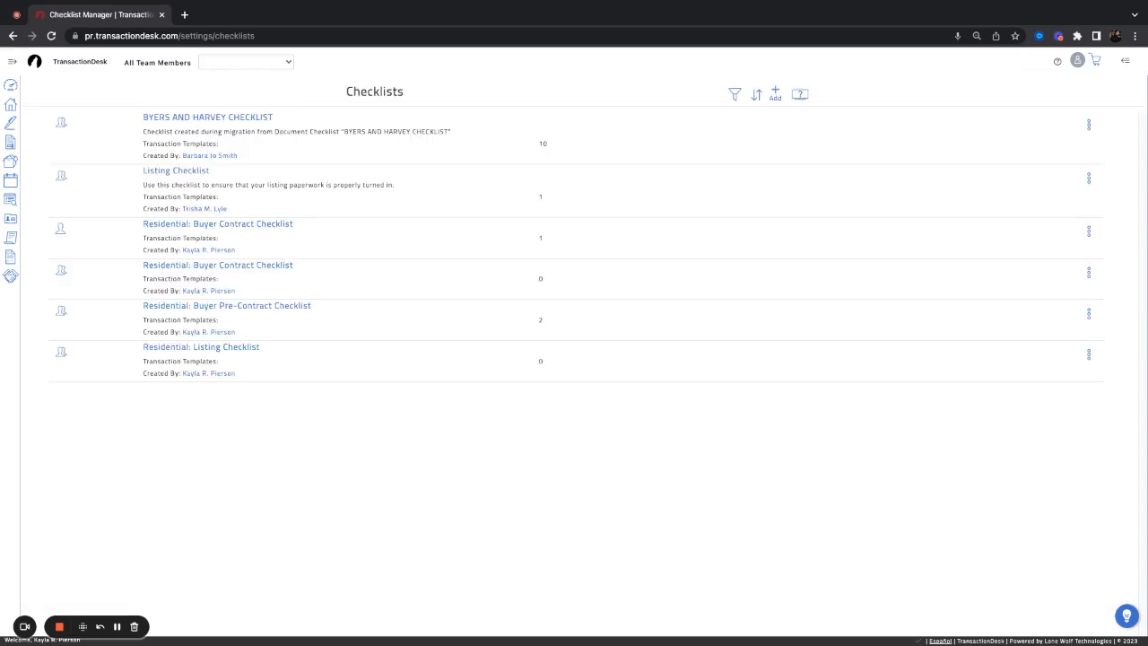
- Create a checklist with Personal ownership named "Residential: Buyer Contract Checklist" and save it
click(776, 94)
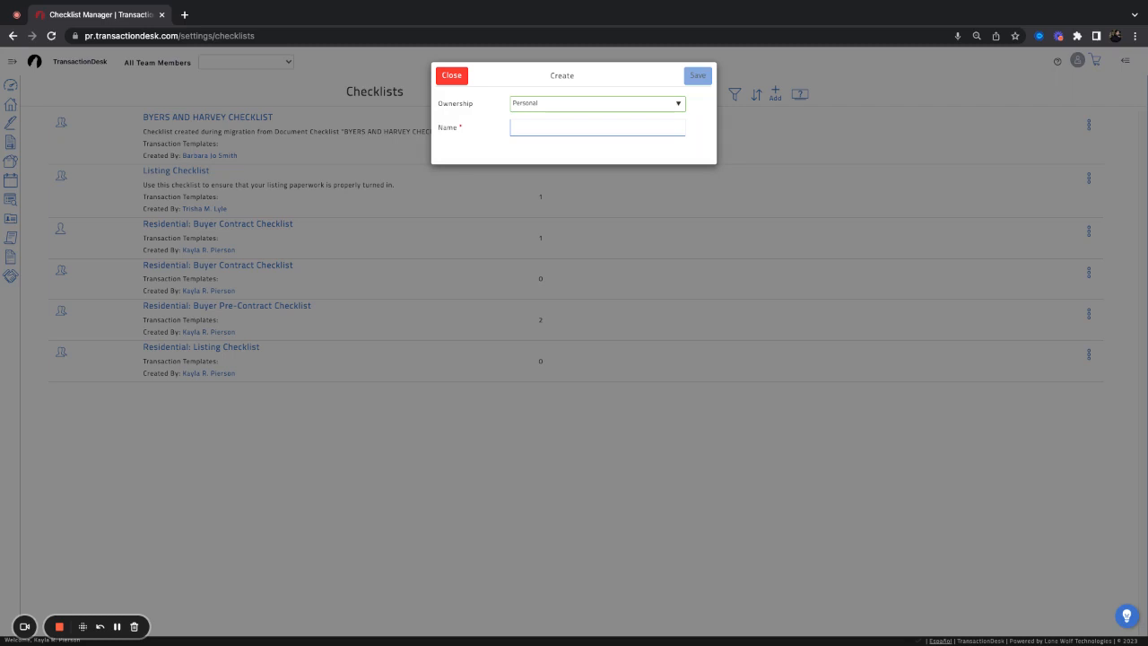
click(597, 104)
click(548, 106)
click(551, 128)
click(513, 157)
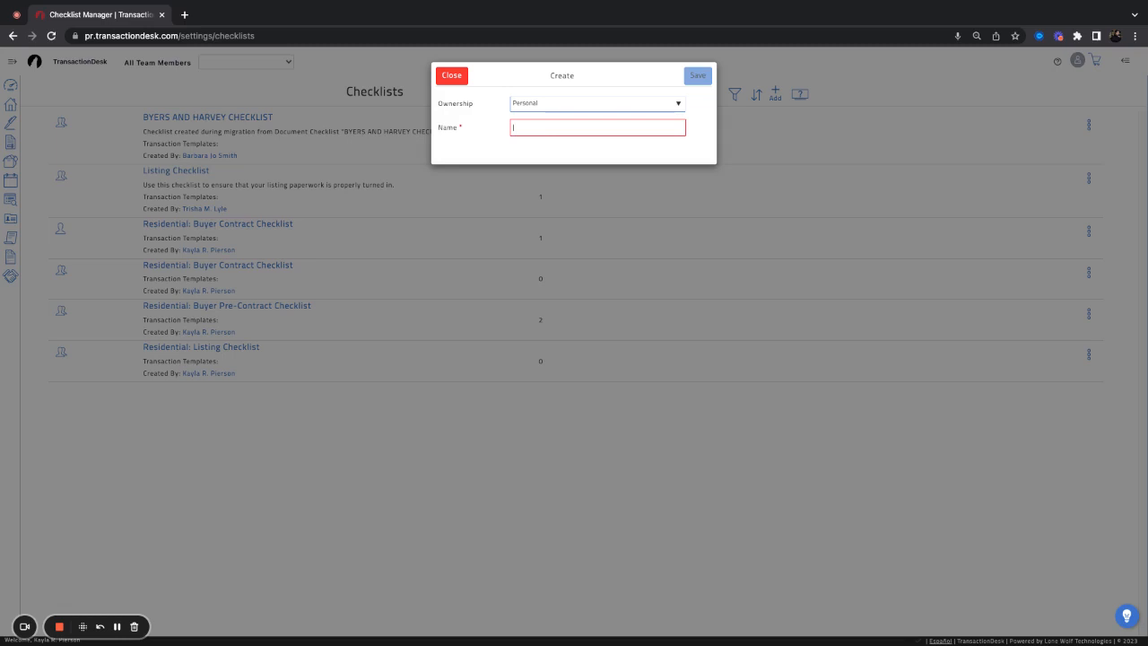
text(Residen)
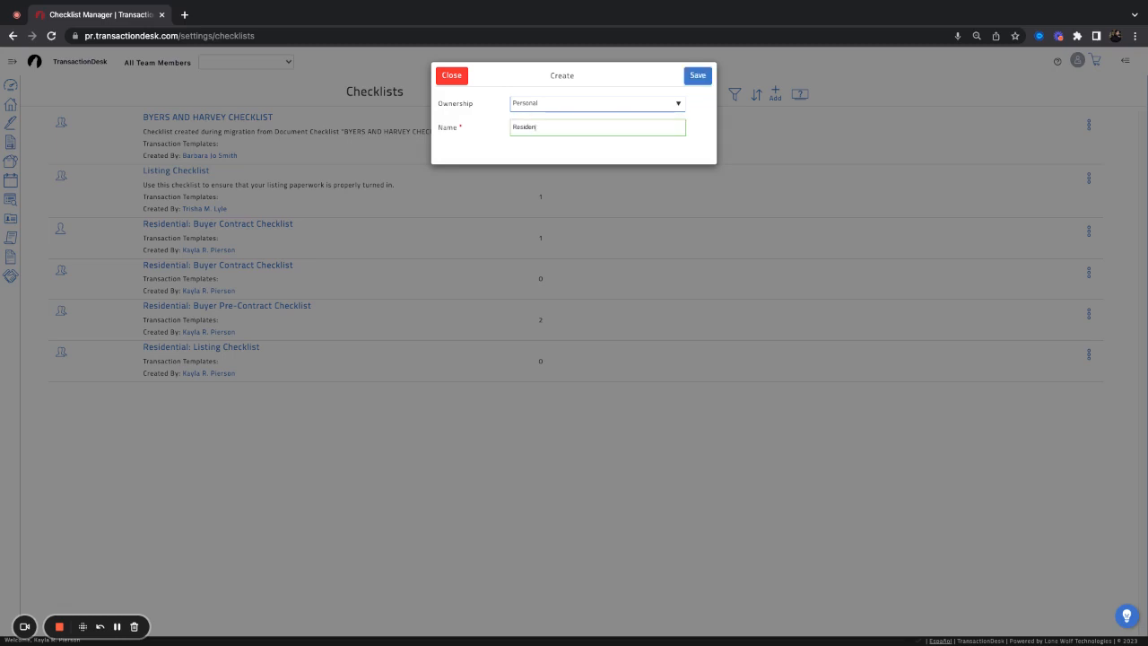
click(635, 139)
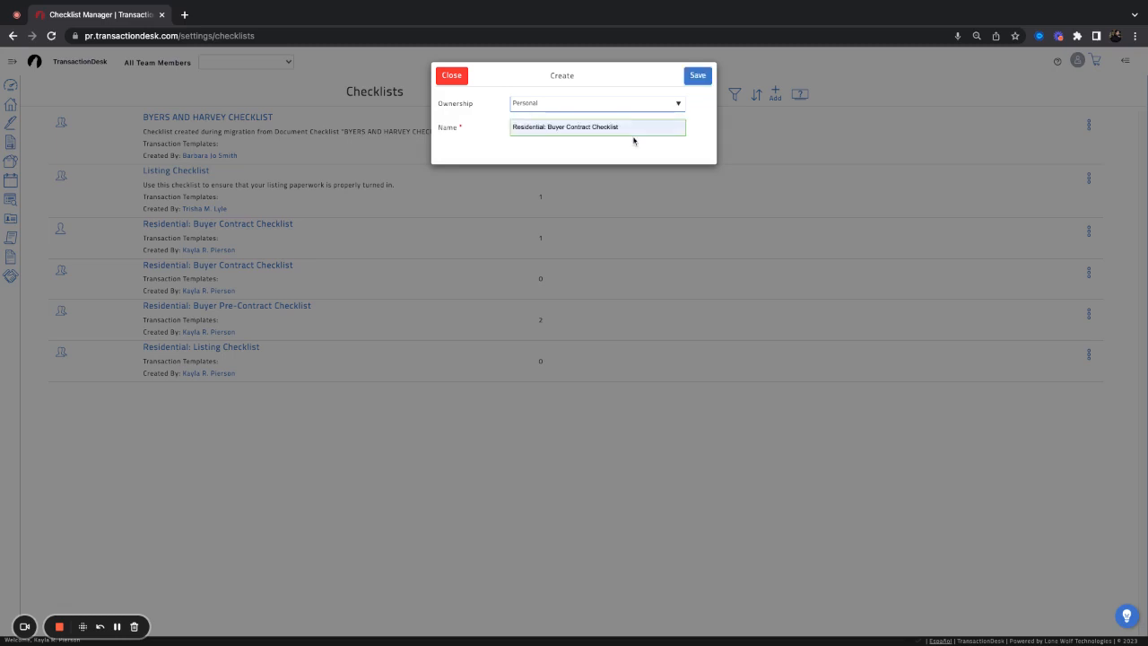
click(697, 82)
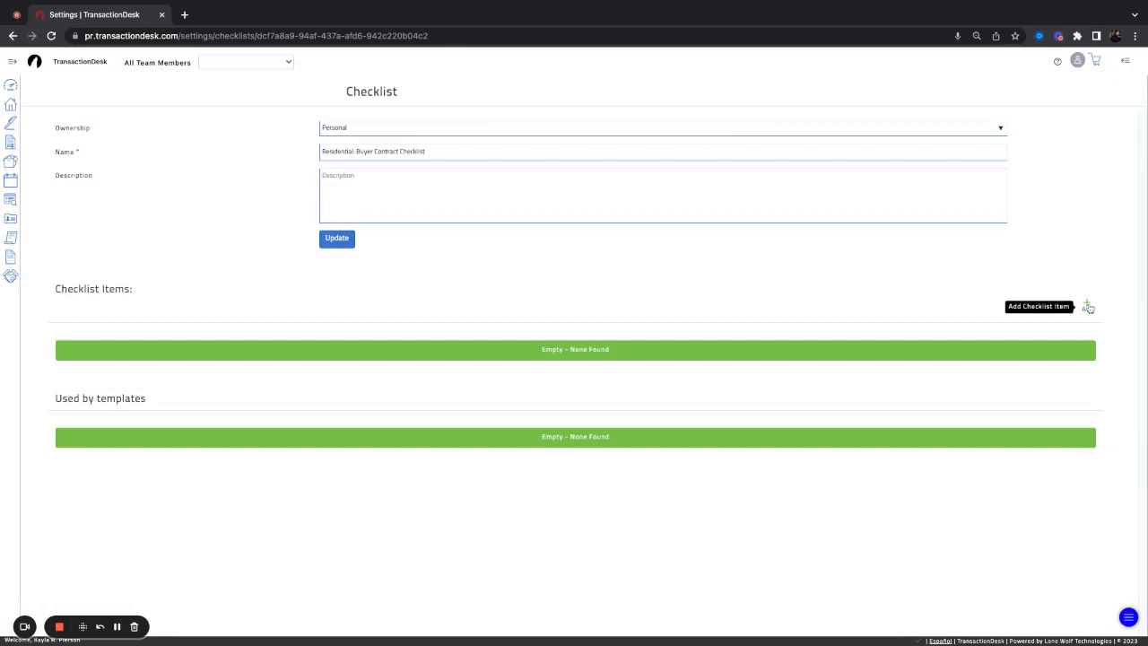
- Start a checklist item that includes a document and a task, named "RF656 Notification (3 day)"
click(1088, 308)
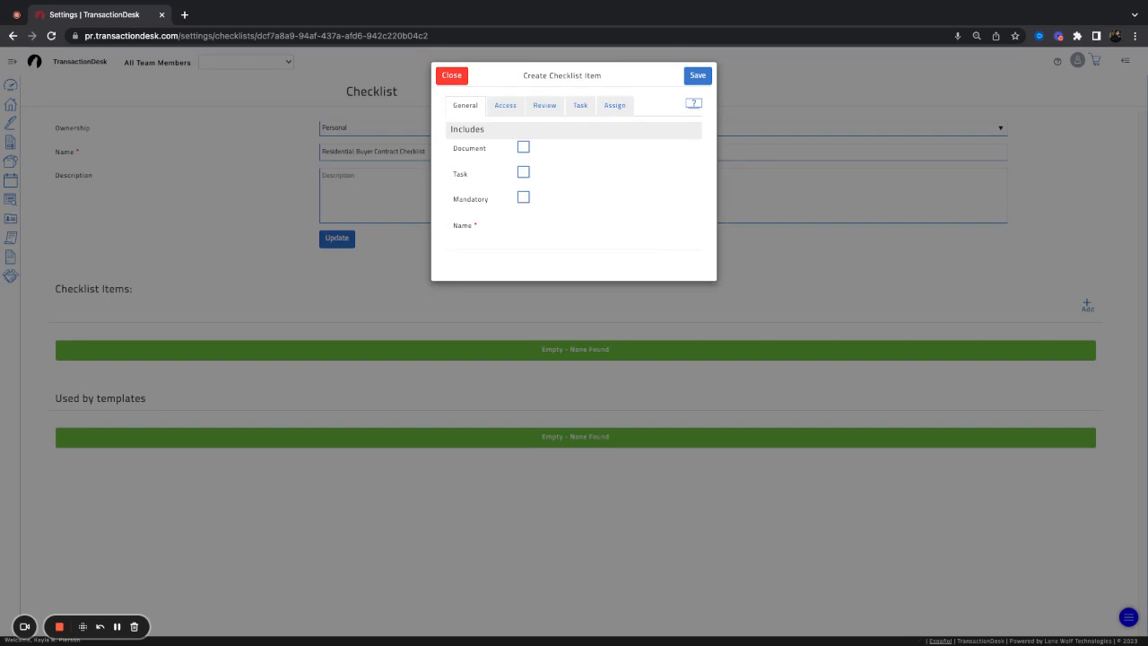
click(524, 172)
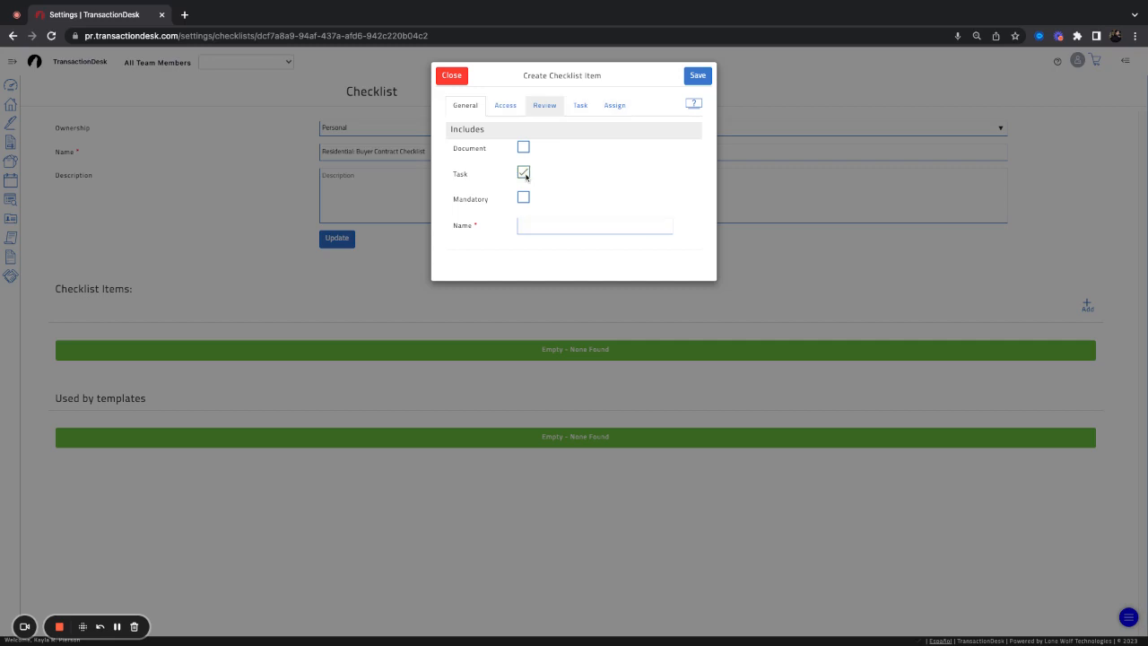
click(574, 225)
text(Rf656)
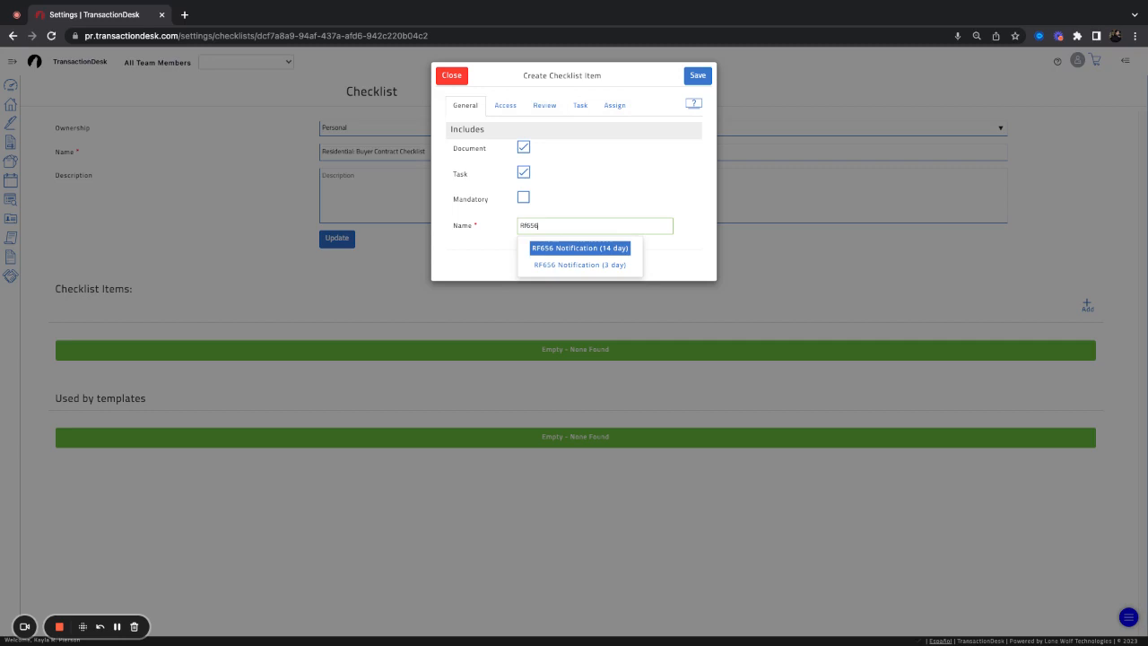
click(589, 265)
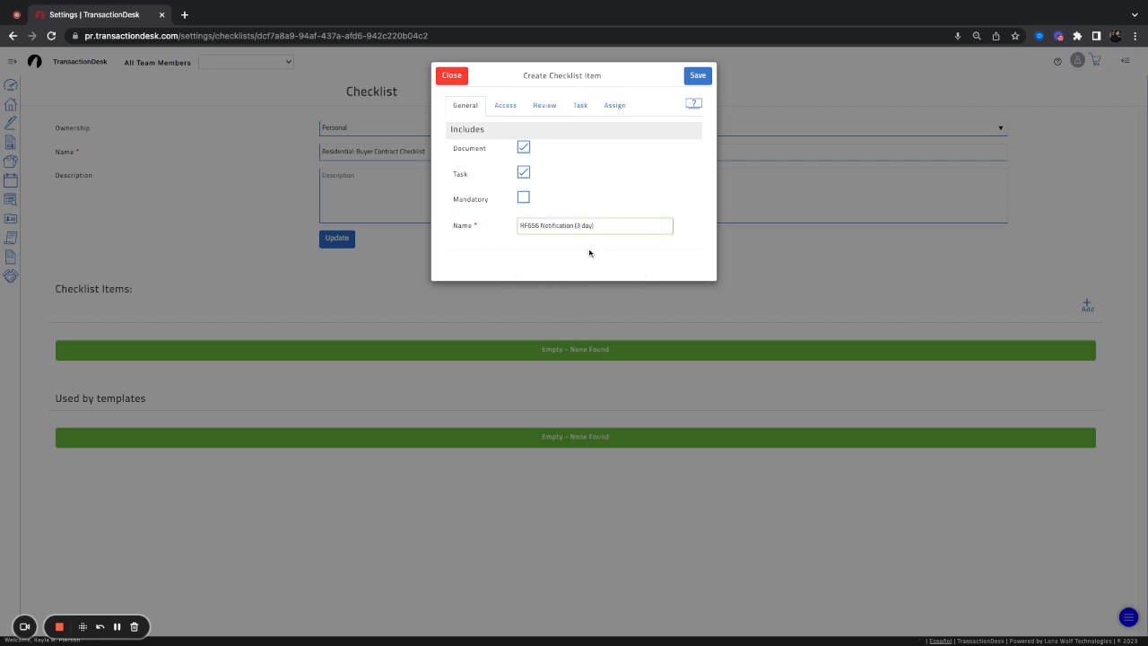
click(589, 253)
- Make the item's task due relative to a transaction date, 3 days after the Binding Agreement Date
click(581, 108)
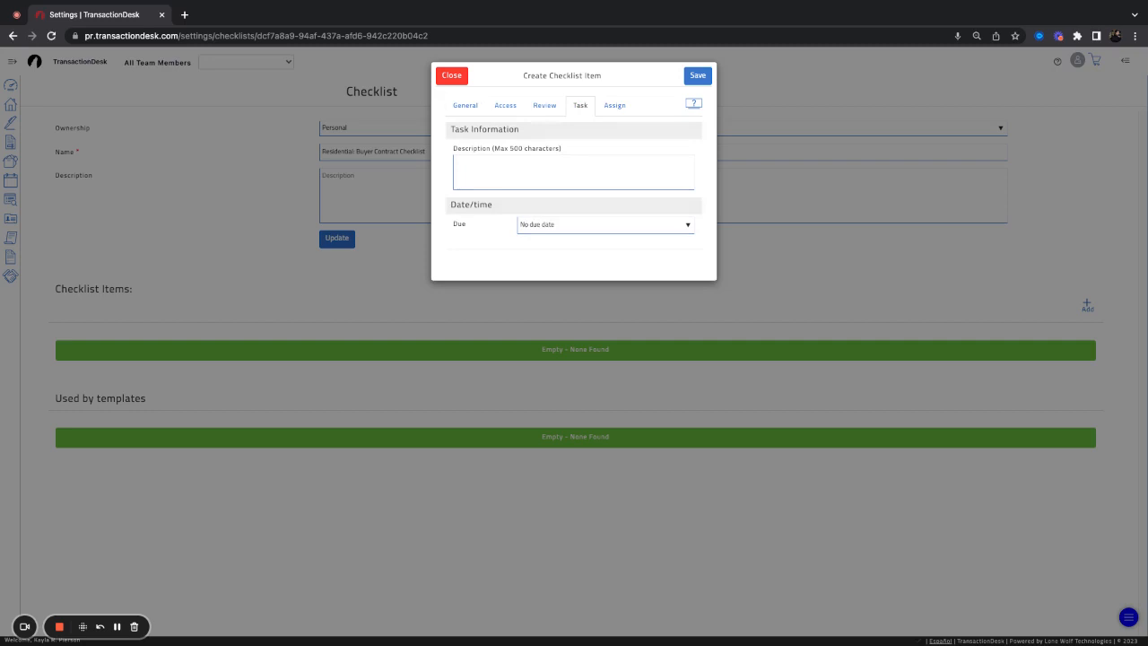
click(582, 228)
click(591, 226)
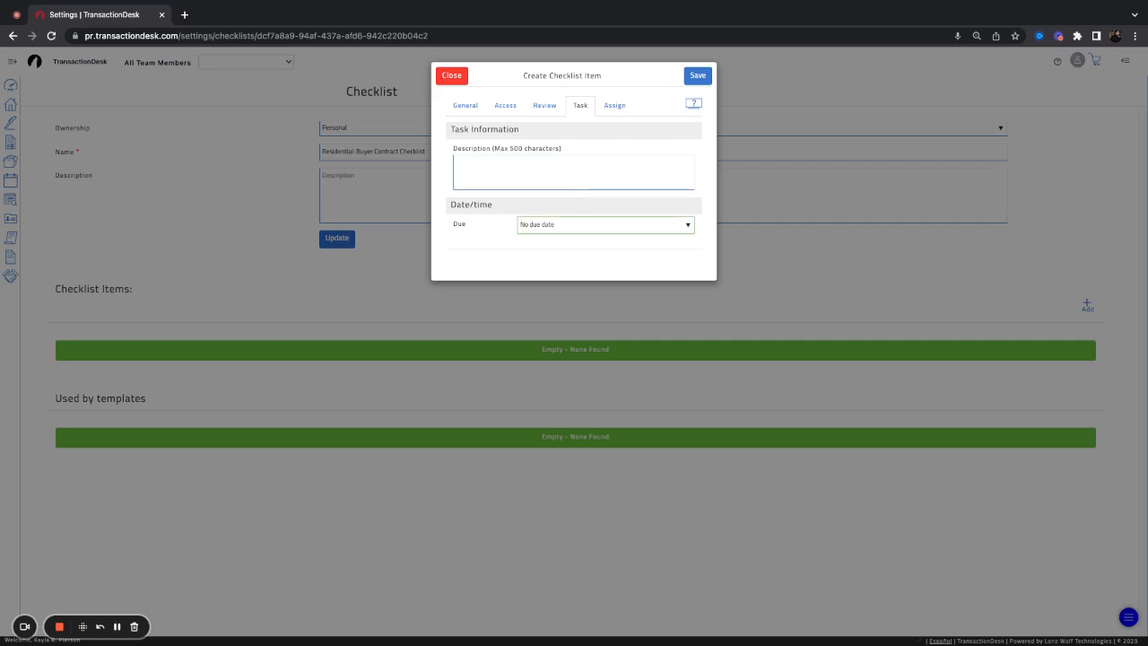
click(573, 251)
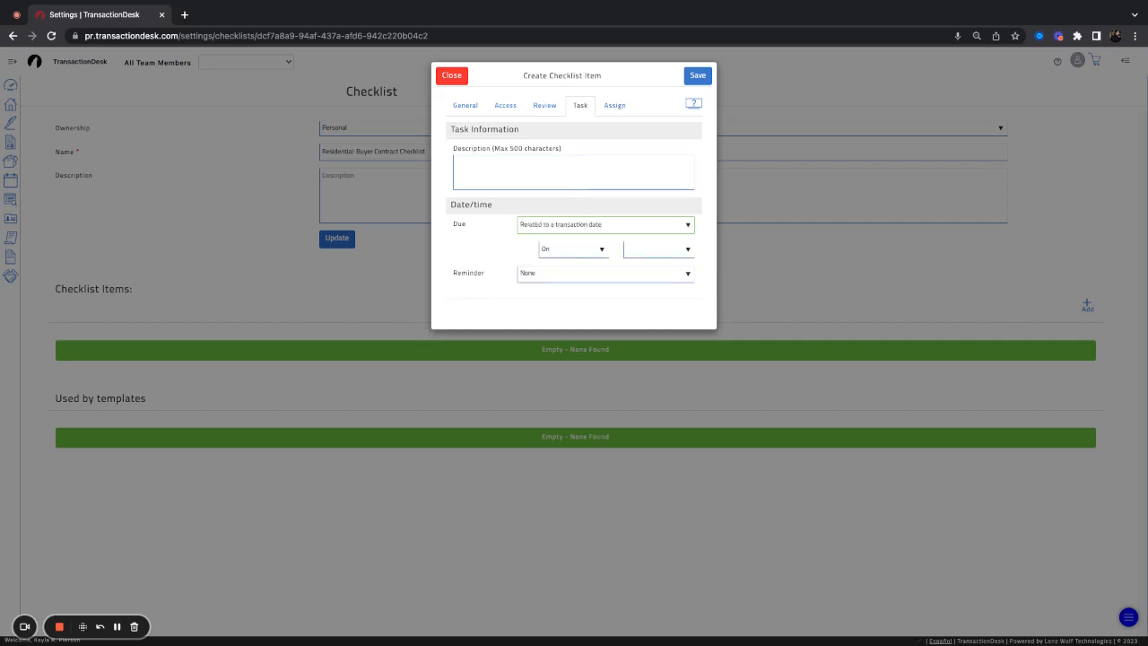
click(645, 255)
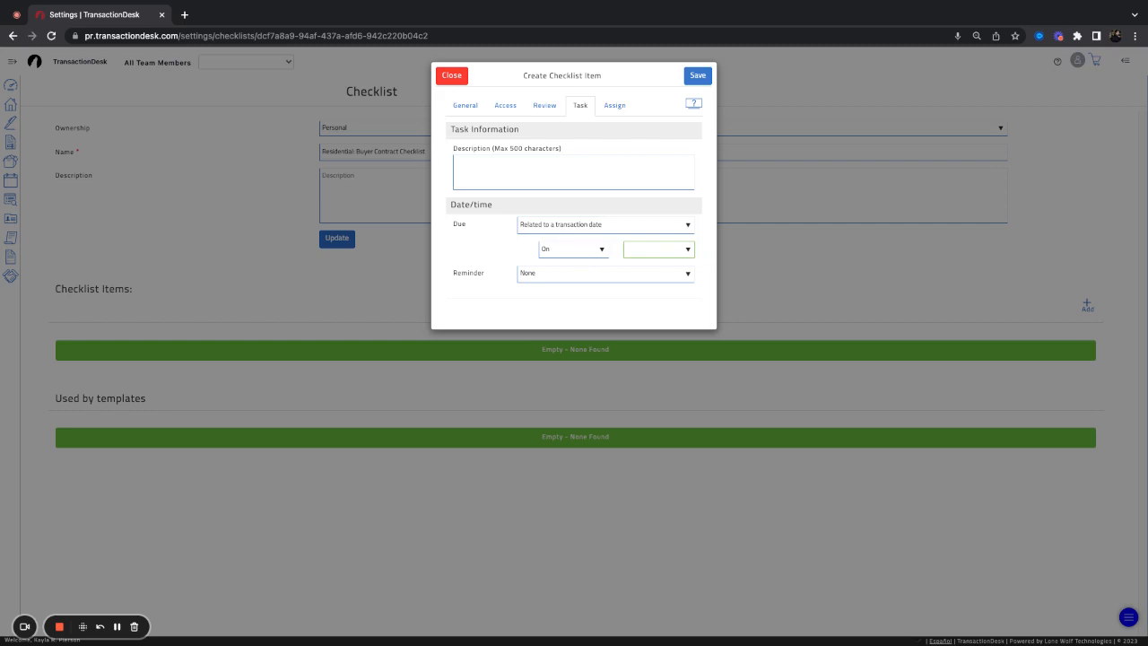
click(658, 251)
click(670, 281)
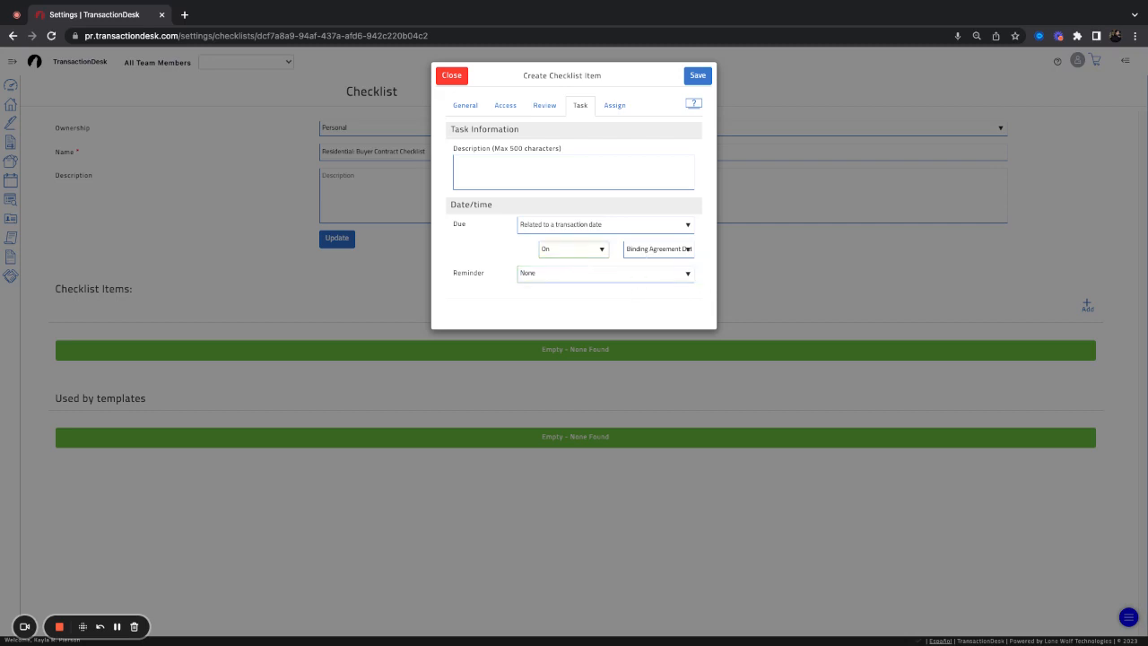
click(566, 246)
click(590, 255)
click(561, 267)
click(482, 249)
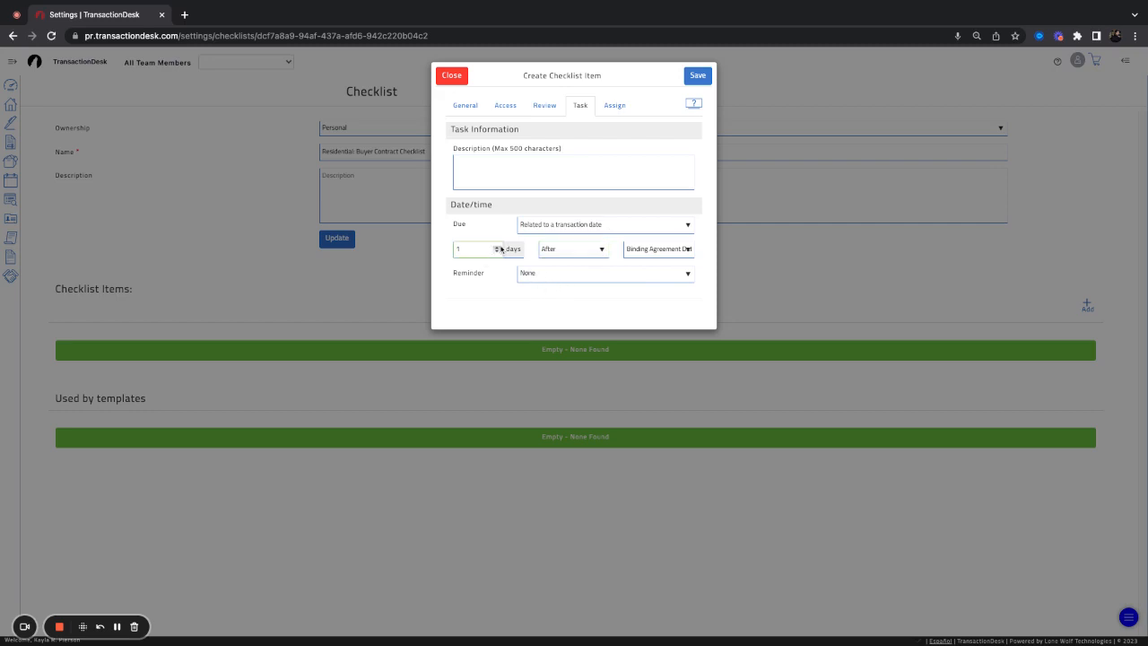
click(499, 280)
- Turn on default assignees for the checklist item and open the choice of assignee contact types
click(614, 105)
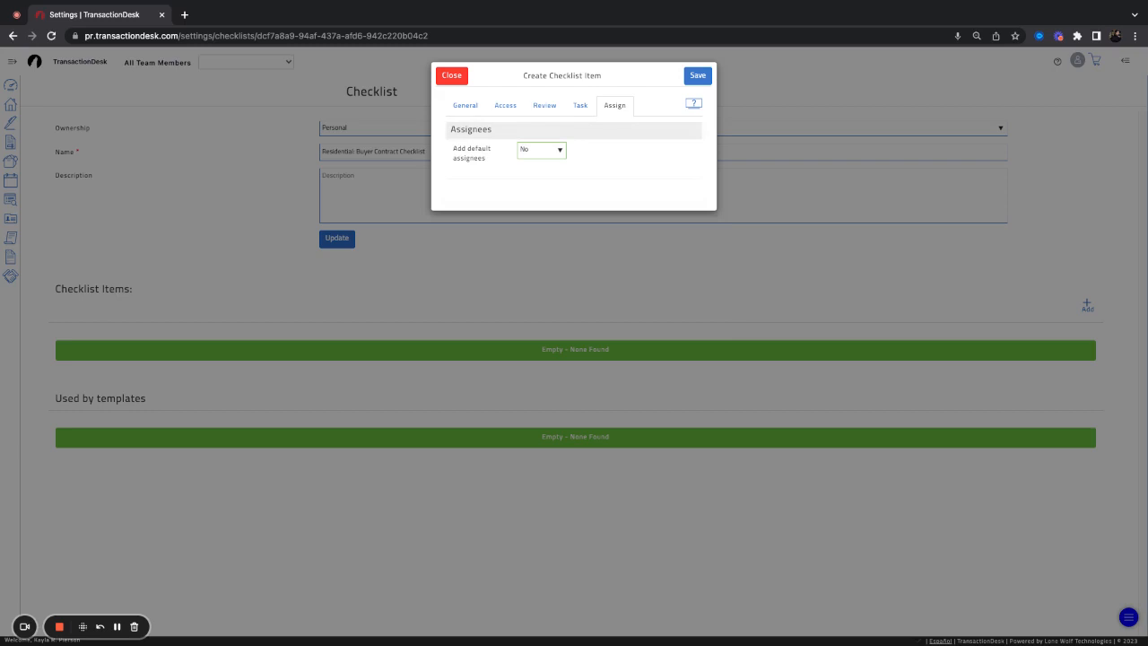
click(552, 153)
click(550, 141)
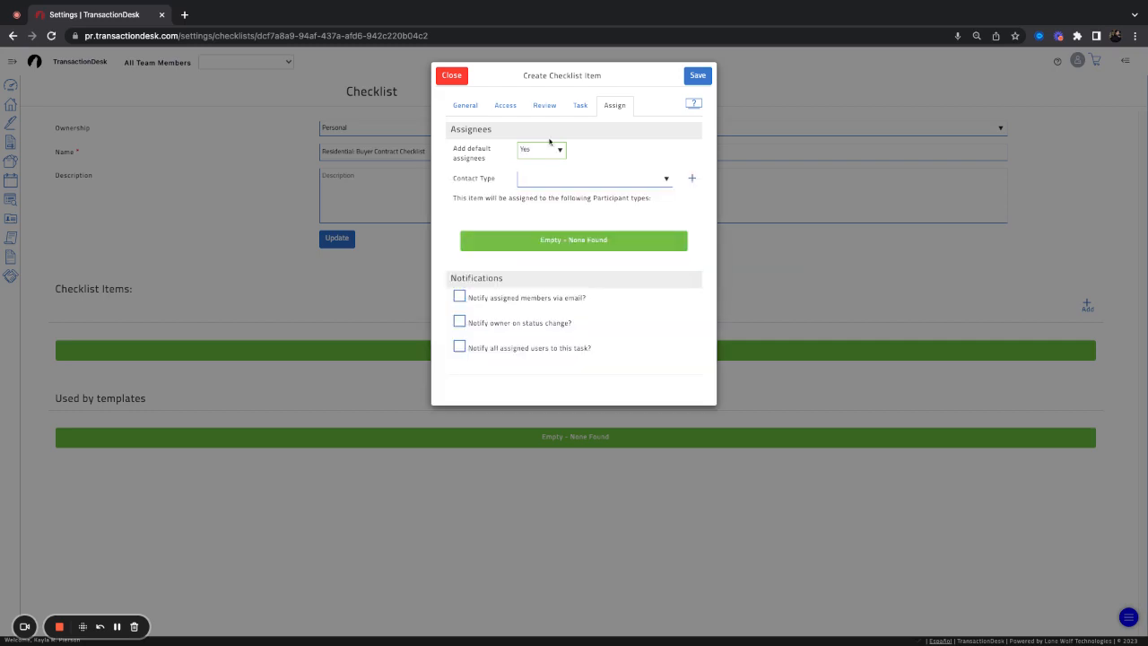
click(550, 179)
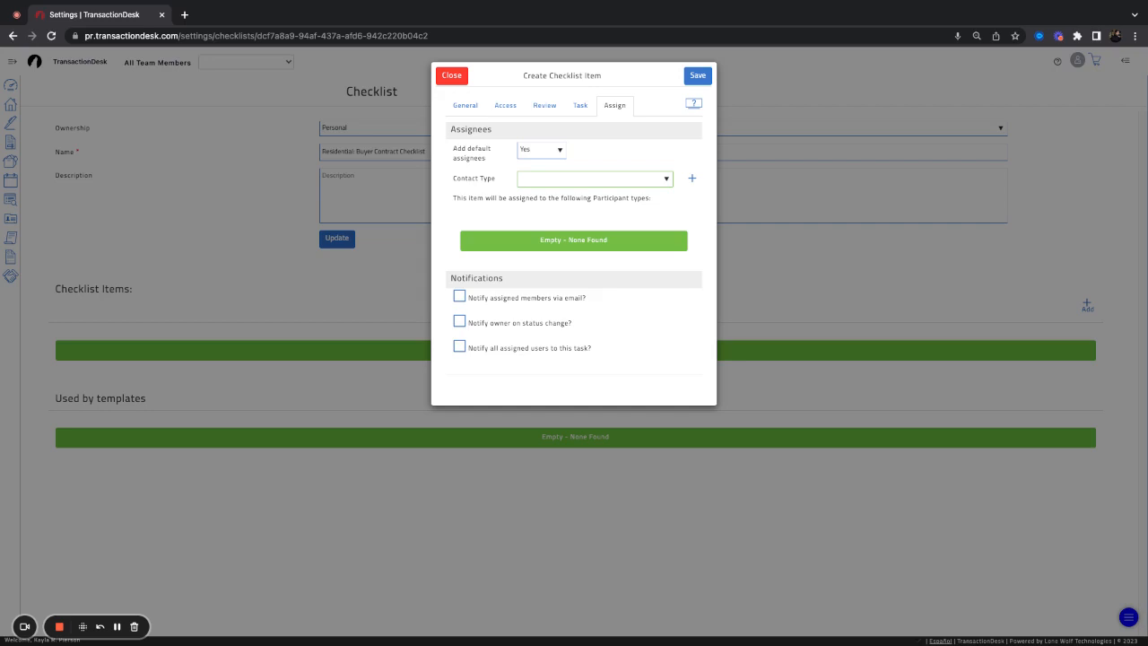
- Limit access to the RF656 Notification (3 day) item and grant it to the Buyer contact type
click(580, 106)
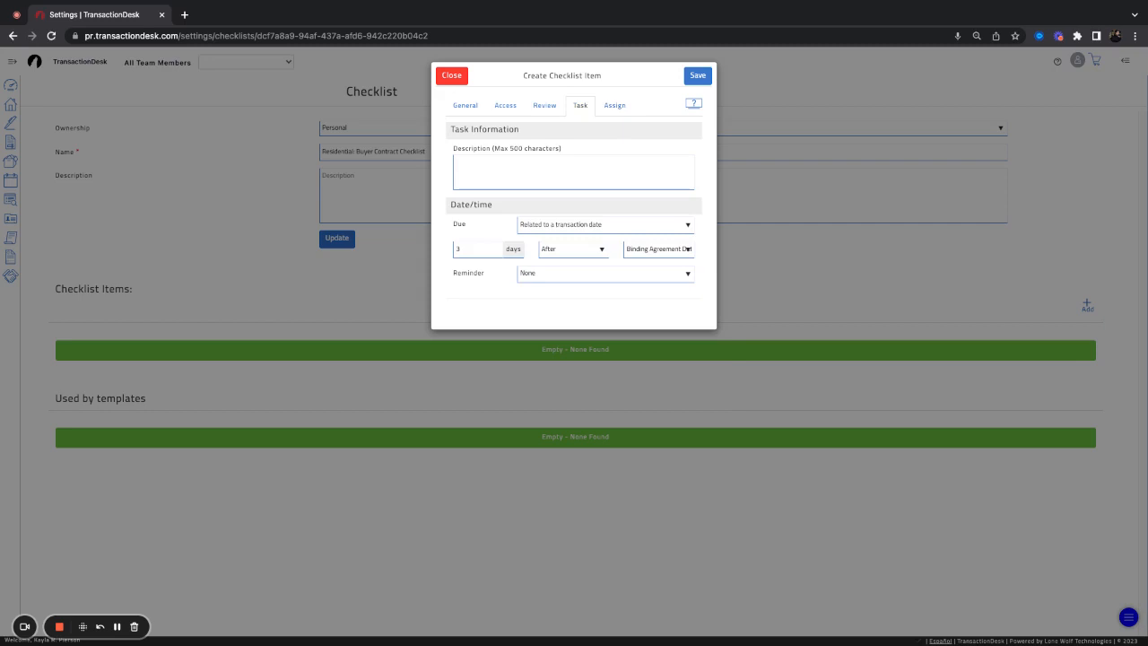
click(513, 104)
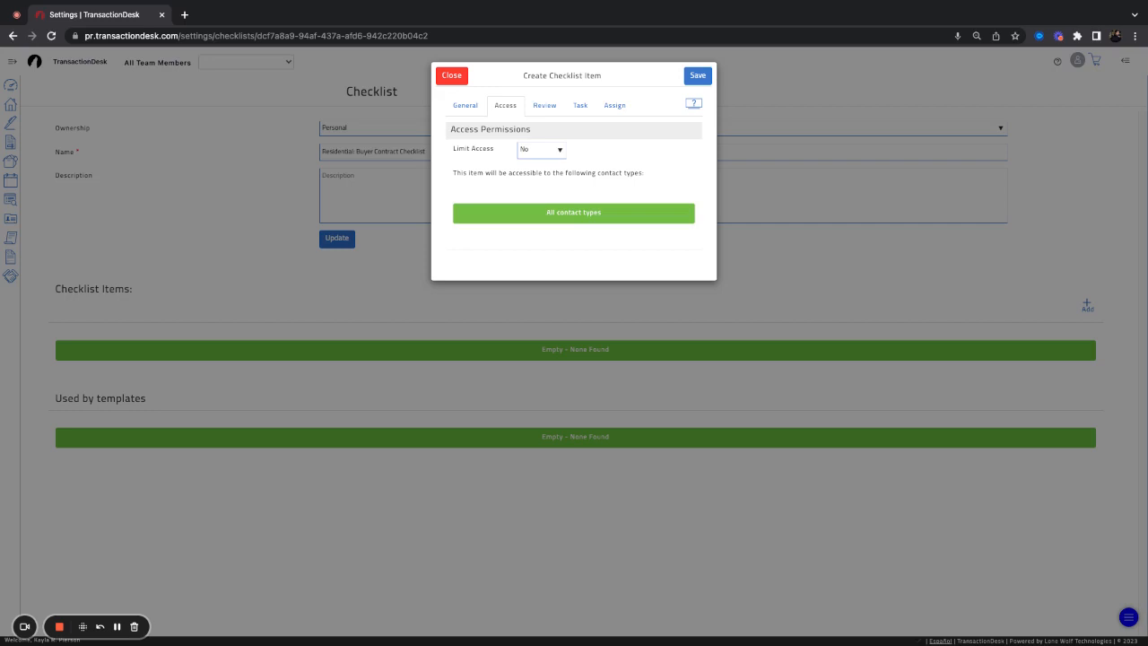
click(545, 158)
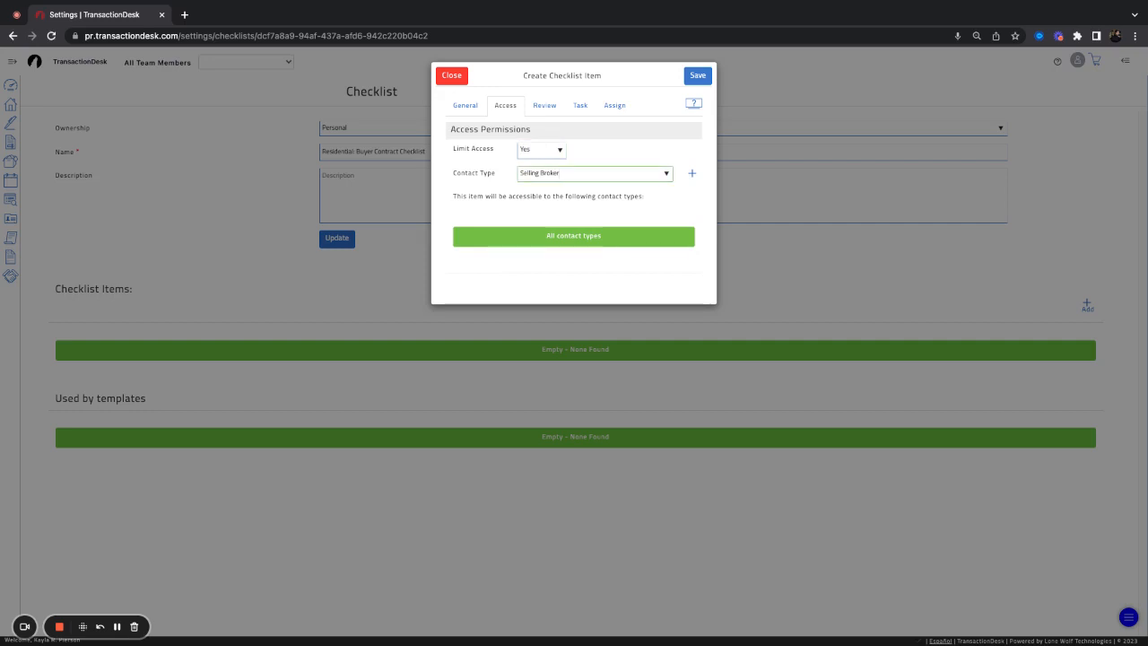
click(654, 190)
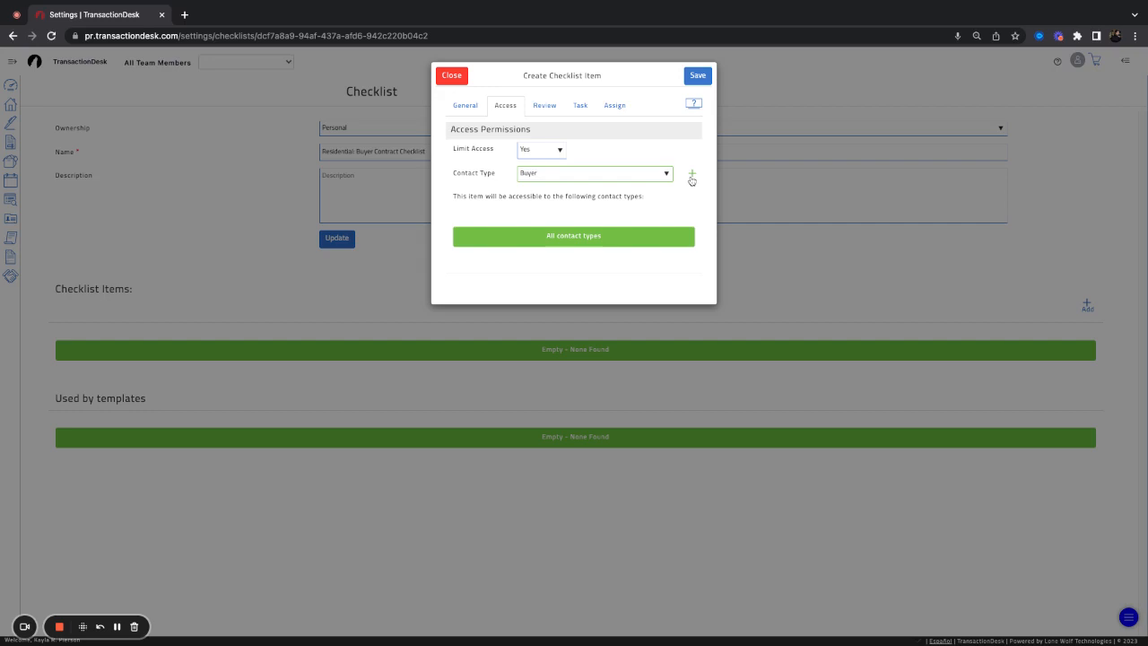
click(691, 179)
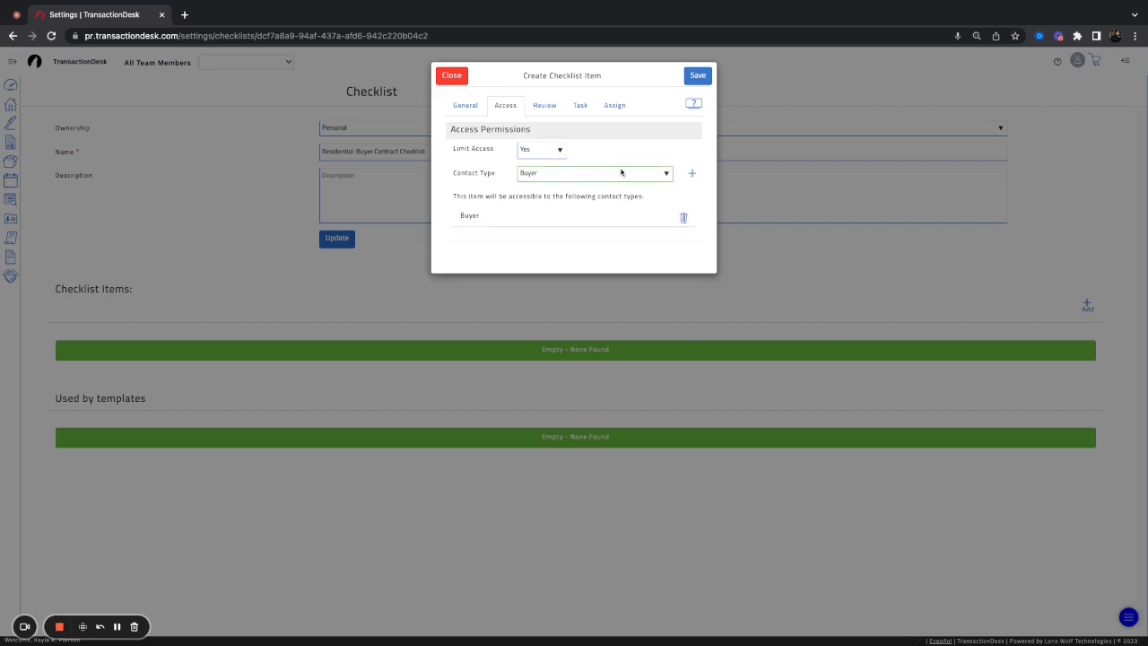
- Add Seller to the contact types that can access the item and remove it again
click(674, 207)
click(692, 174)
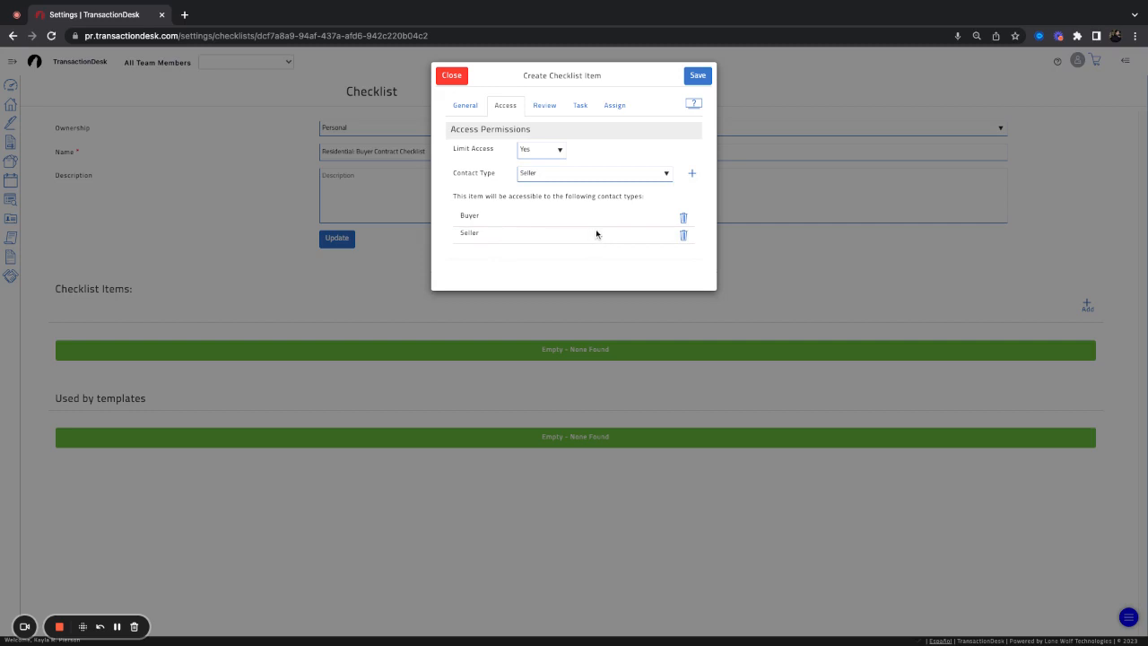
click(684, 238)
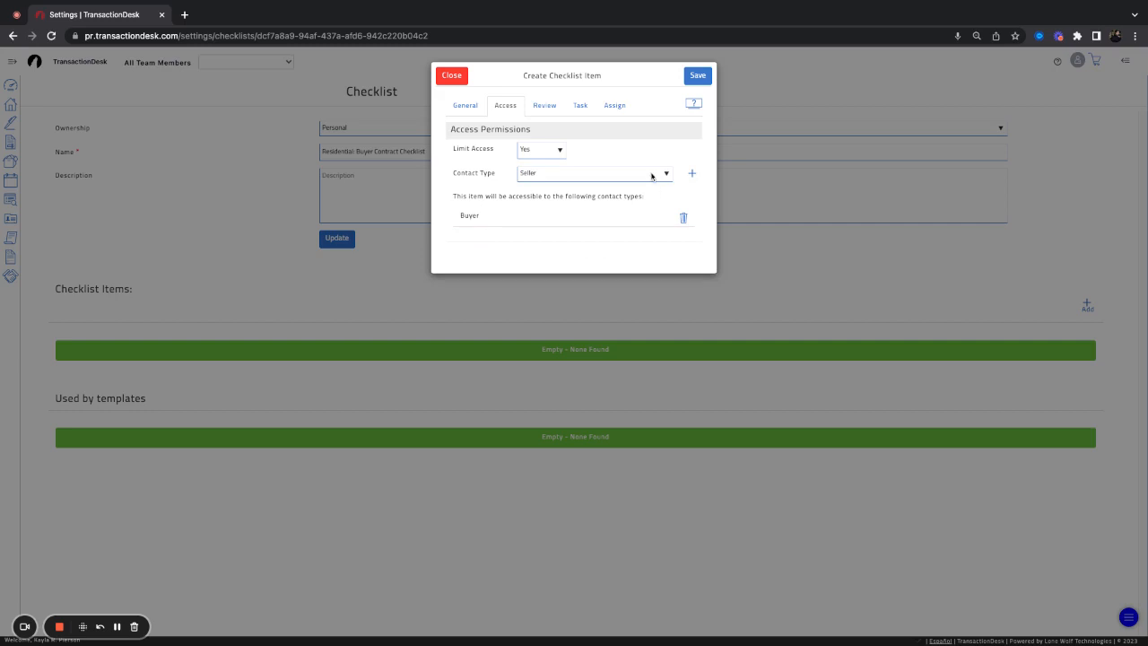
- Save the new checklist item
click(695, 78)
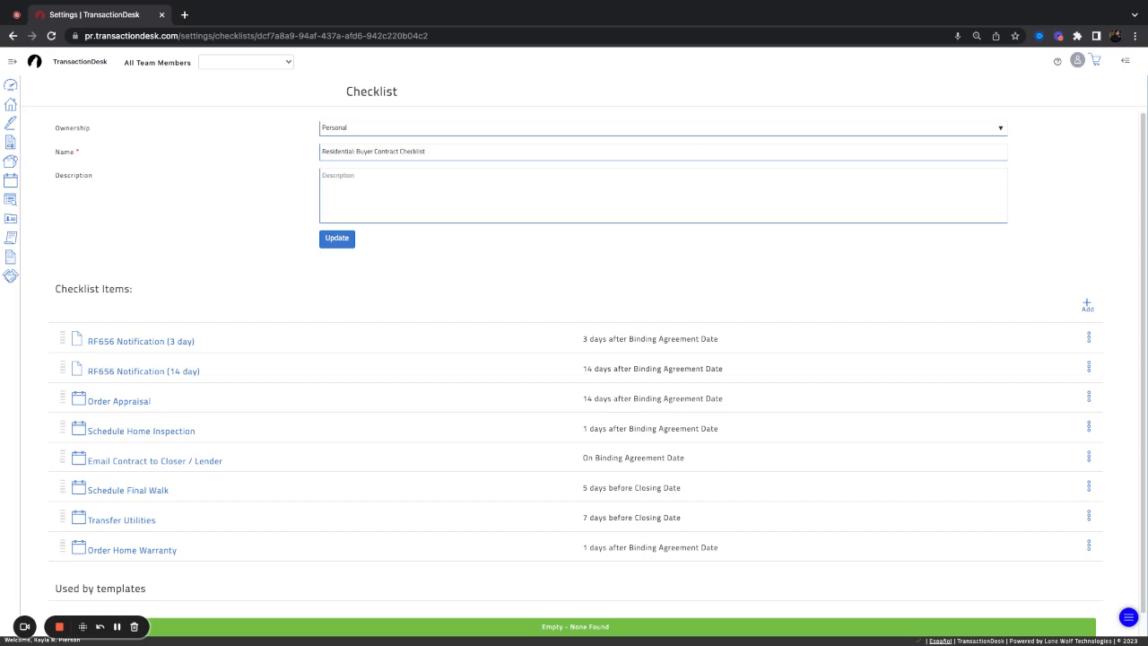
- Reorder the checklist to begin with Email Contract to Closer / Lender, Schedule Home Inspection and Order Home Warranty, and update it
drag(63, 457, 59, 339)
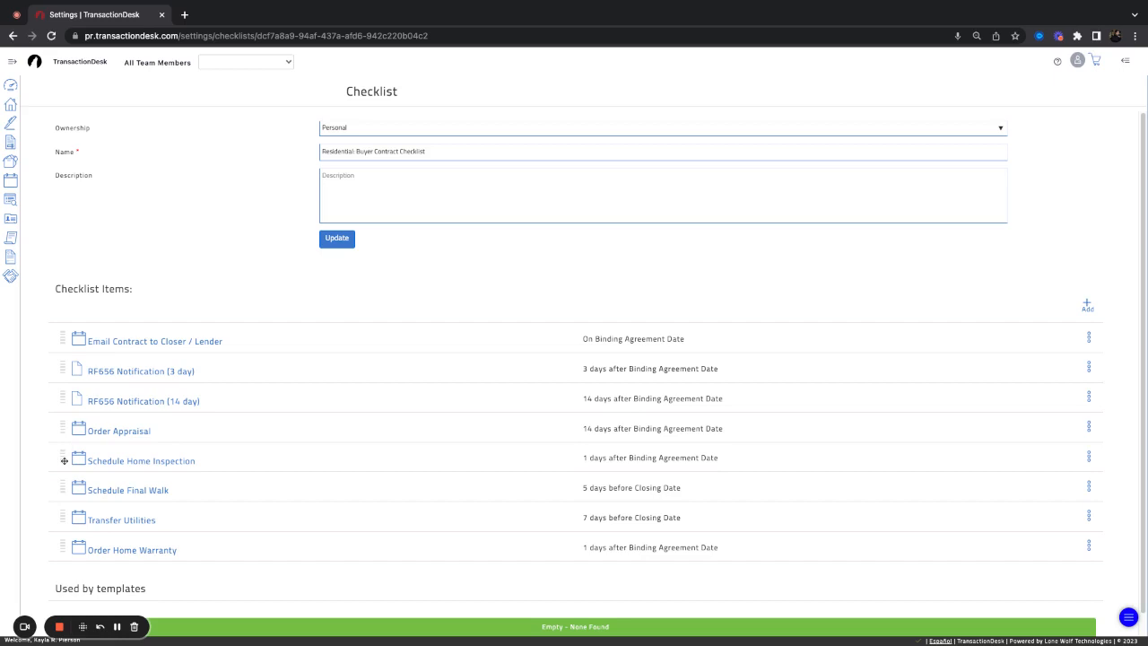
drag(64, 460, 64, 367)
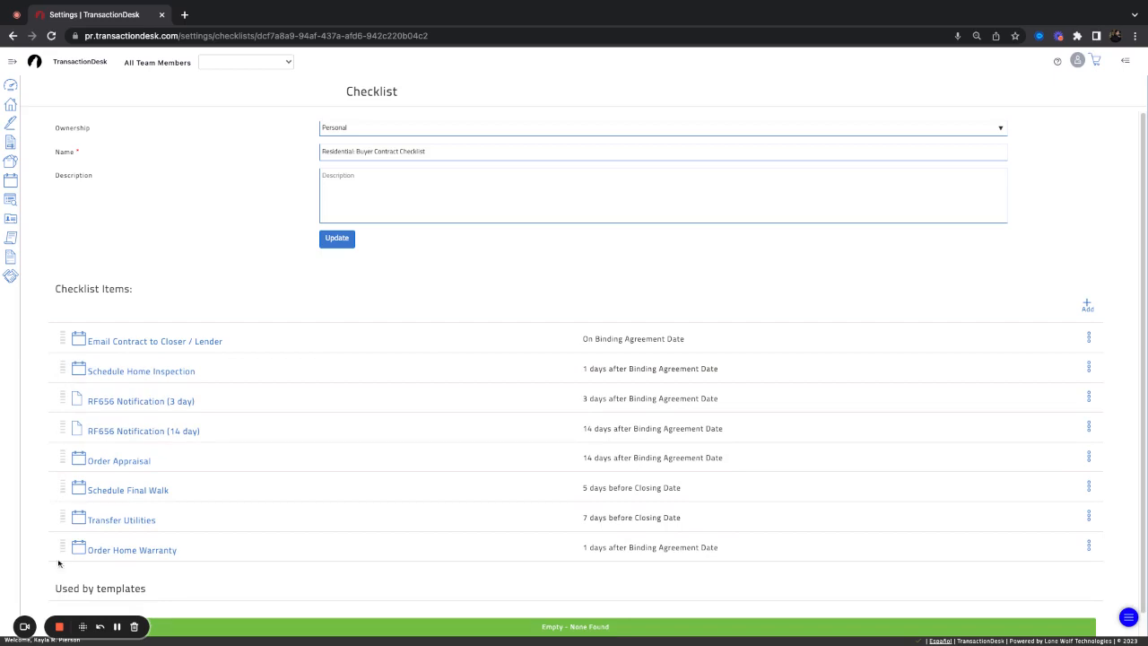
drag(61, 548, 64, 399)
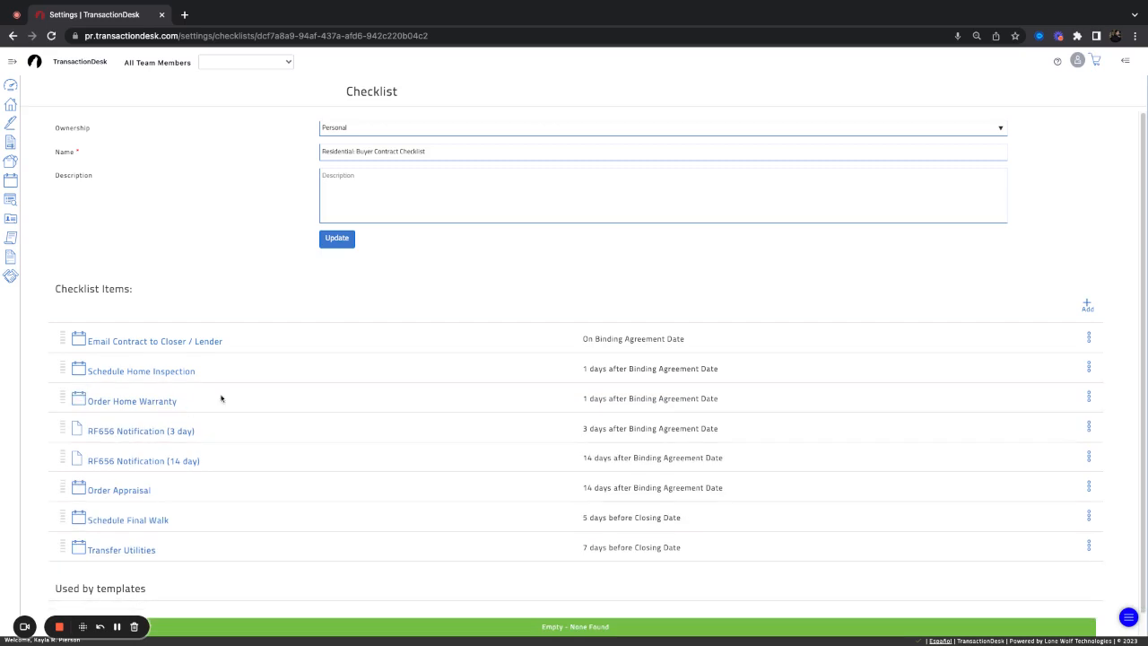
click(341, 246)
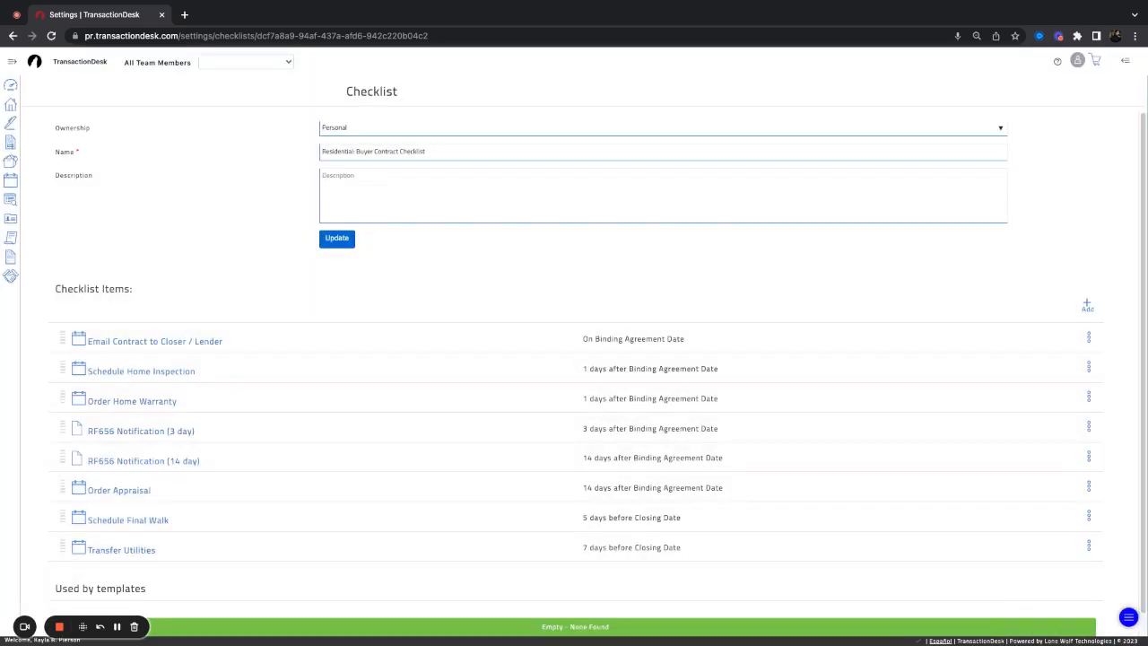
- Open the first transaction in the transactions list and go to its checklist
click(15, 109)
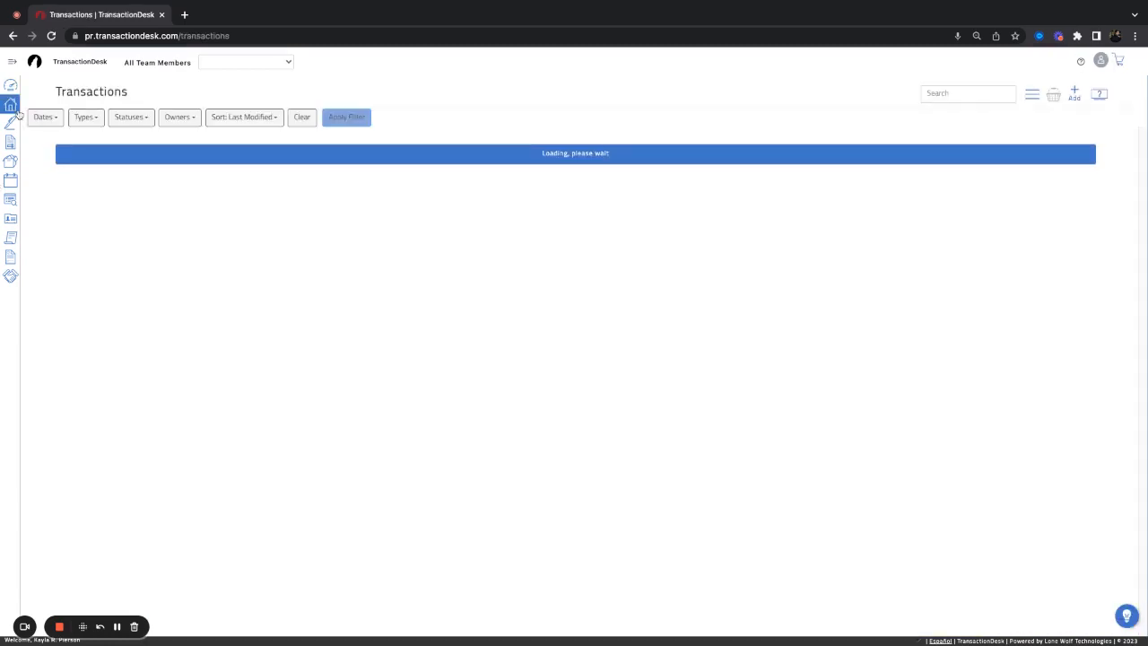
click(106, 177)
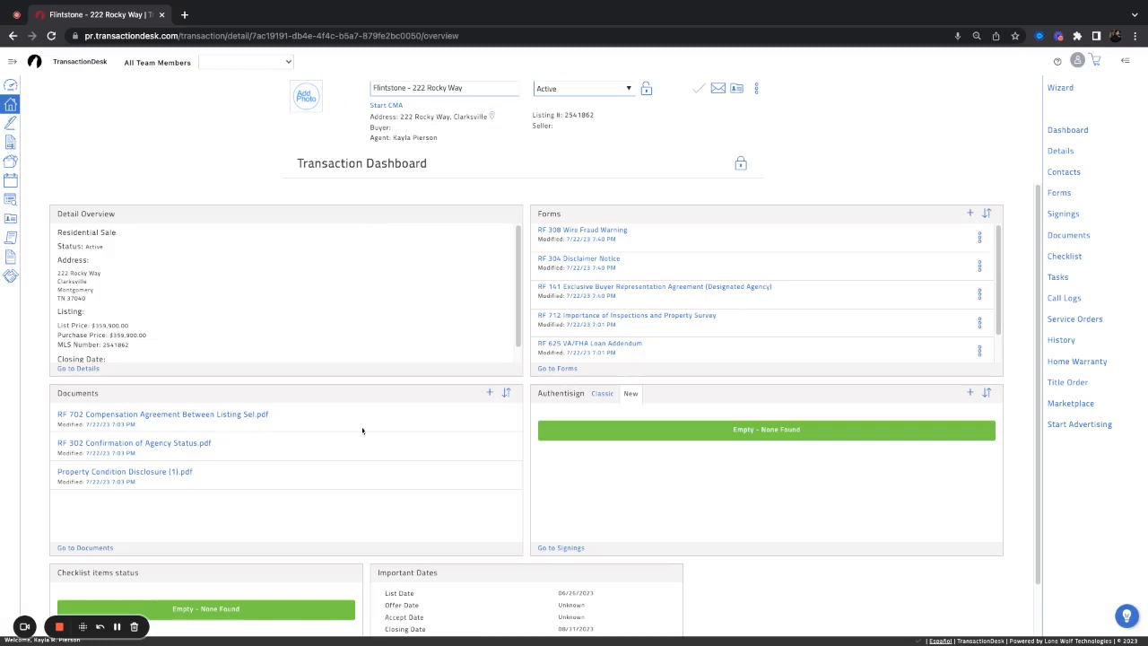
scroll(310, 513, down, 1)
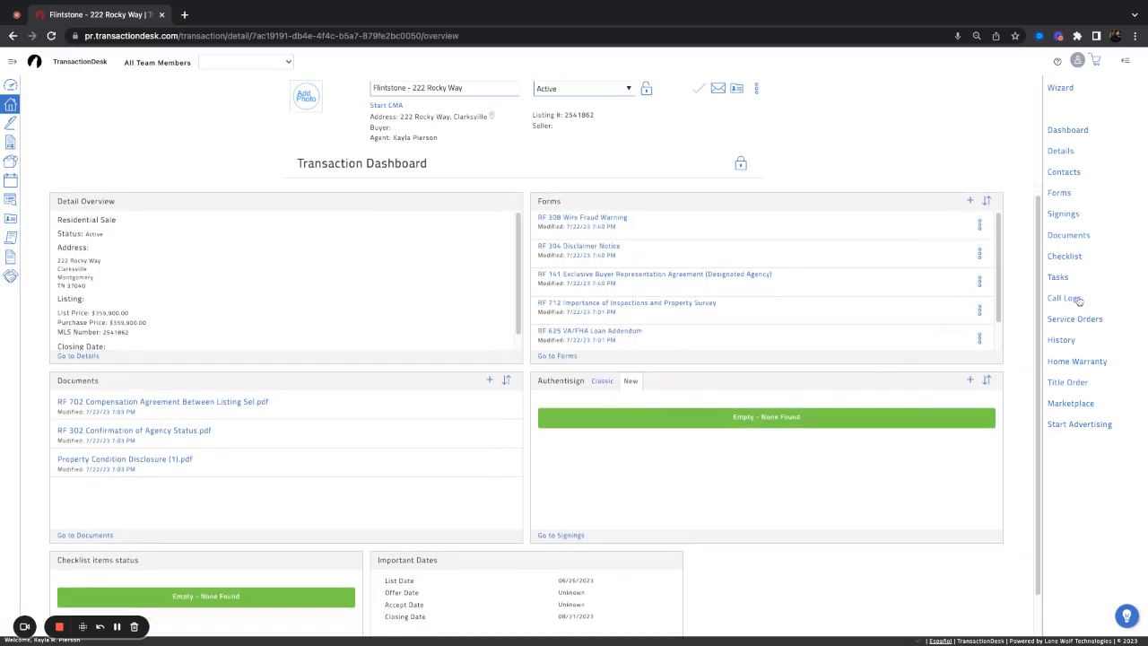
click(1067, 256)
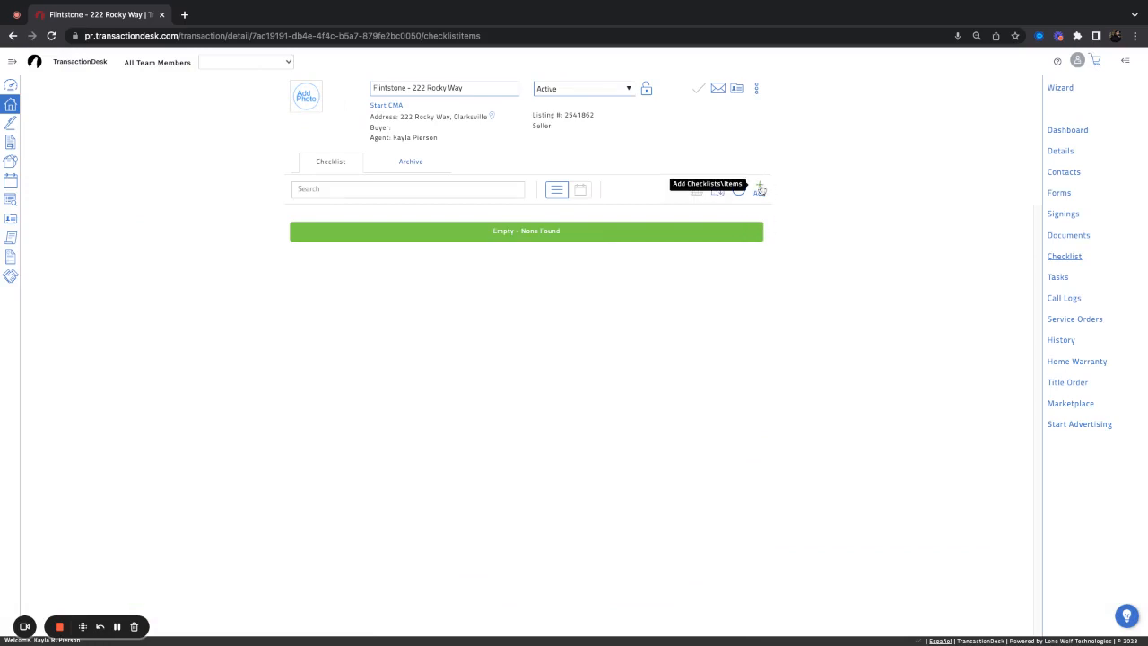
- Apply all items of the second "Residential: Buyer Contract Checklist" in the list of checklists to the transaction
click(760, 189)
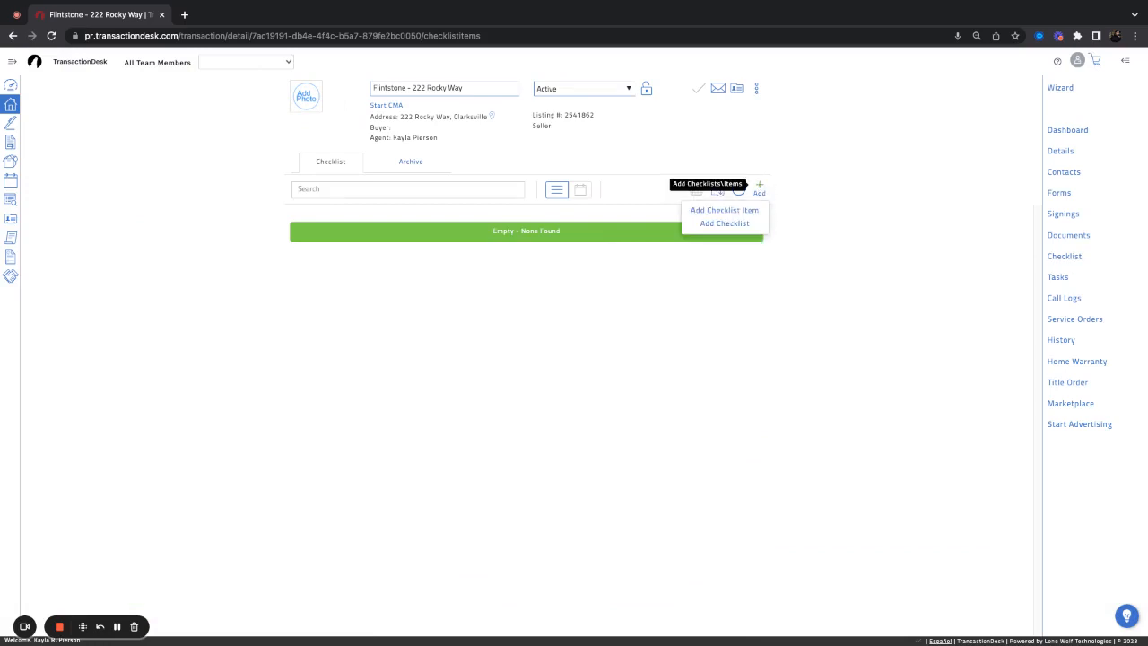
click(742, 224)
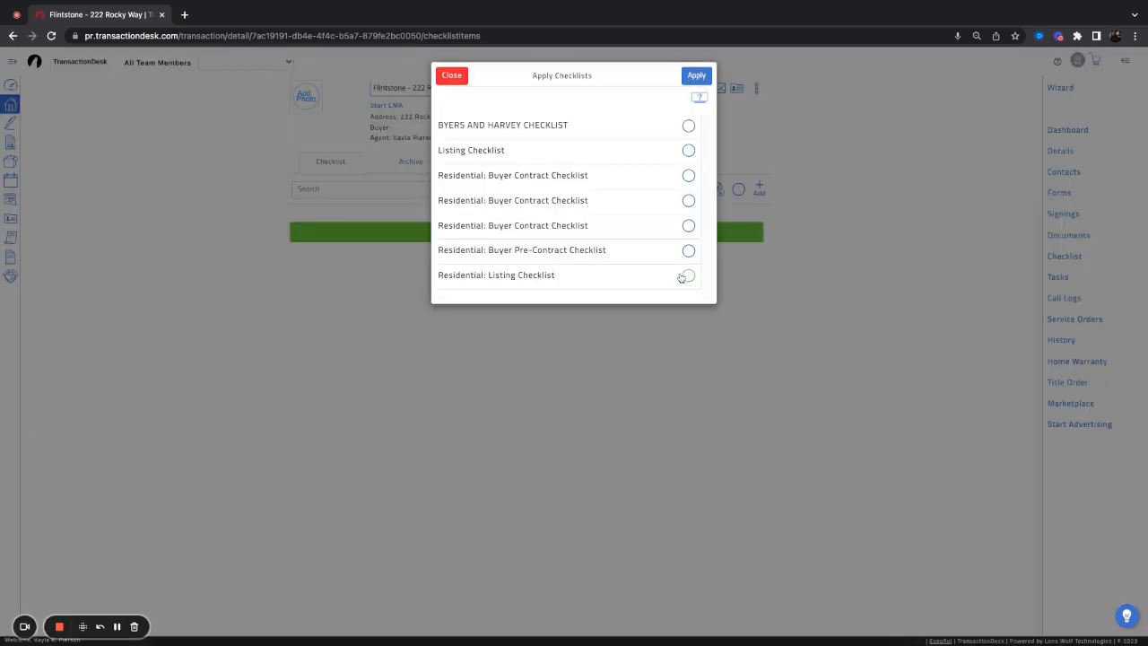
click(688, 200)
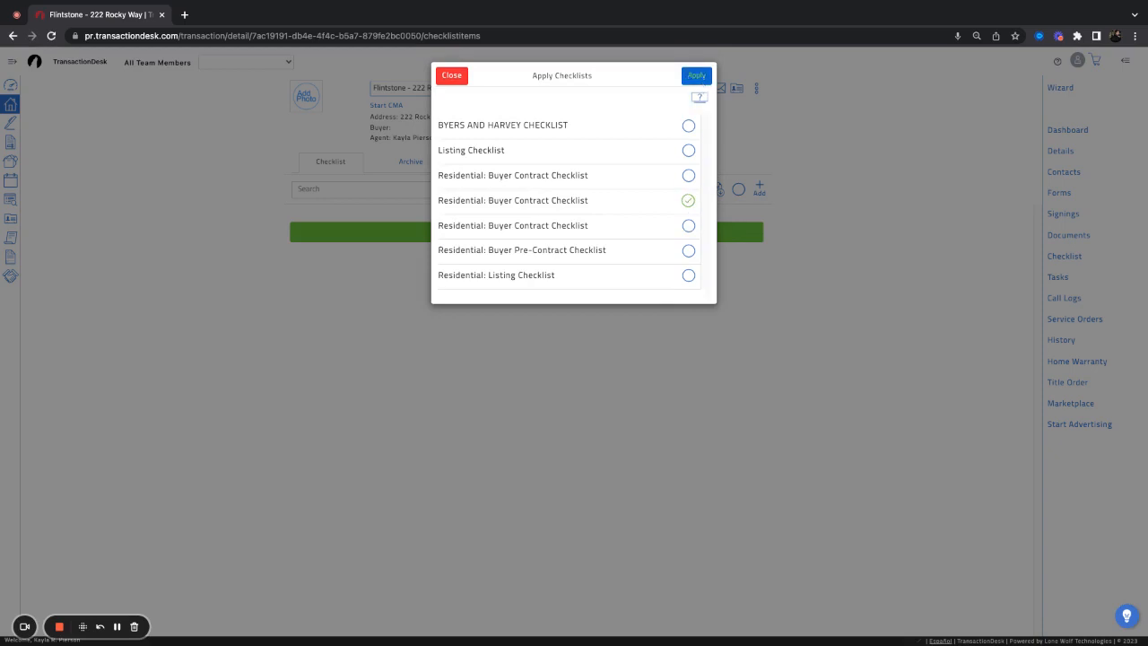
click(697, 75)
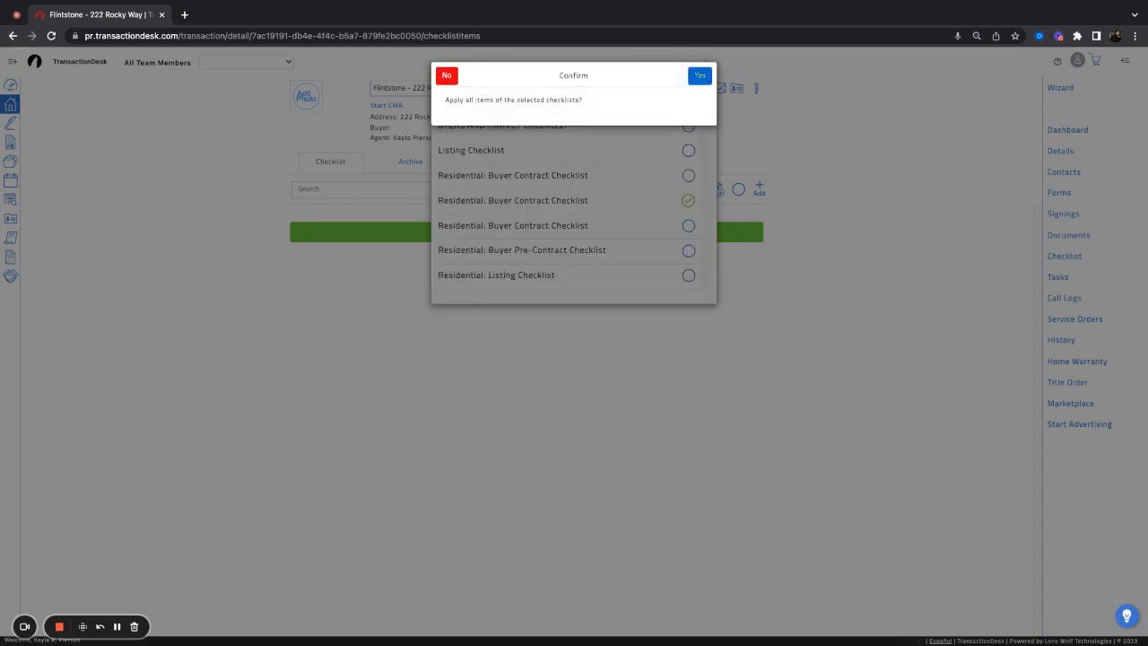
click(699, 76)
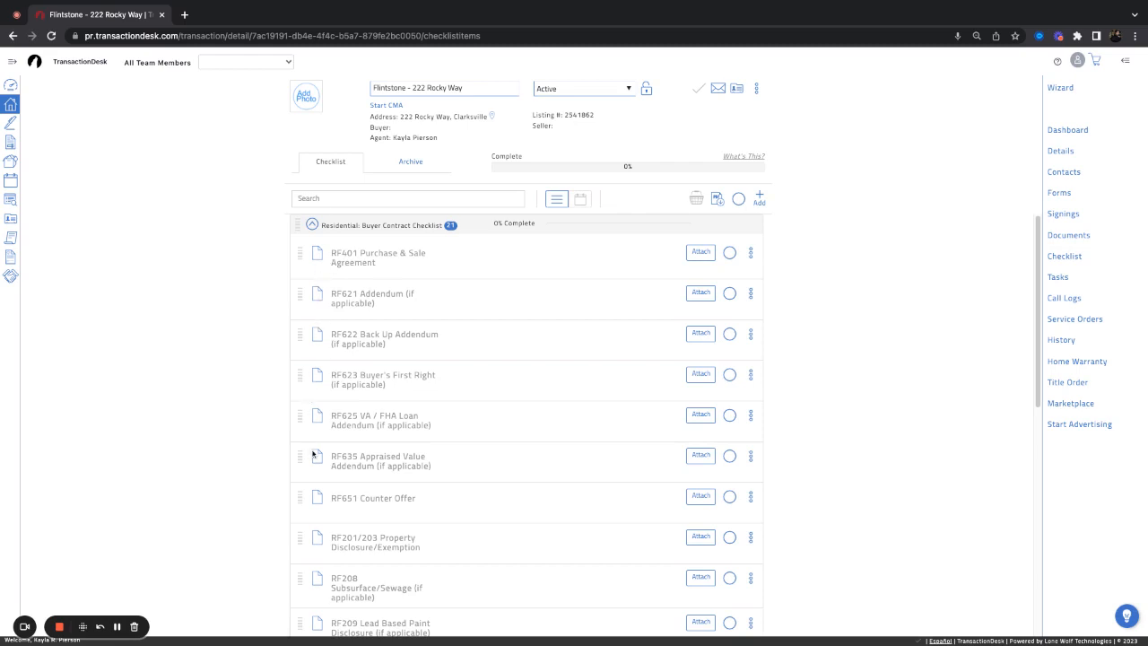
- Review the applied checklist's document and task items, including their due dates, through to the last one
scroll(313, 455, down, 3)
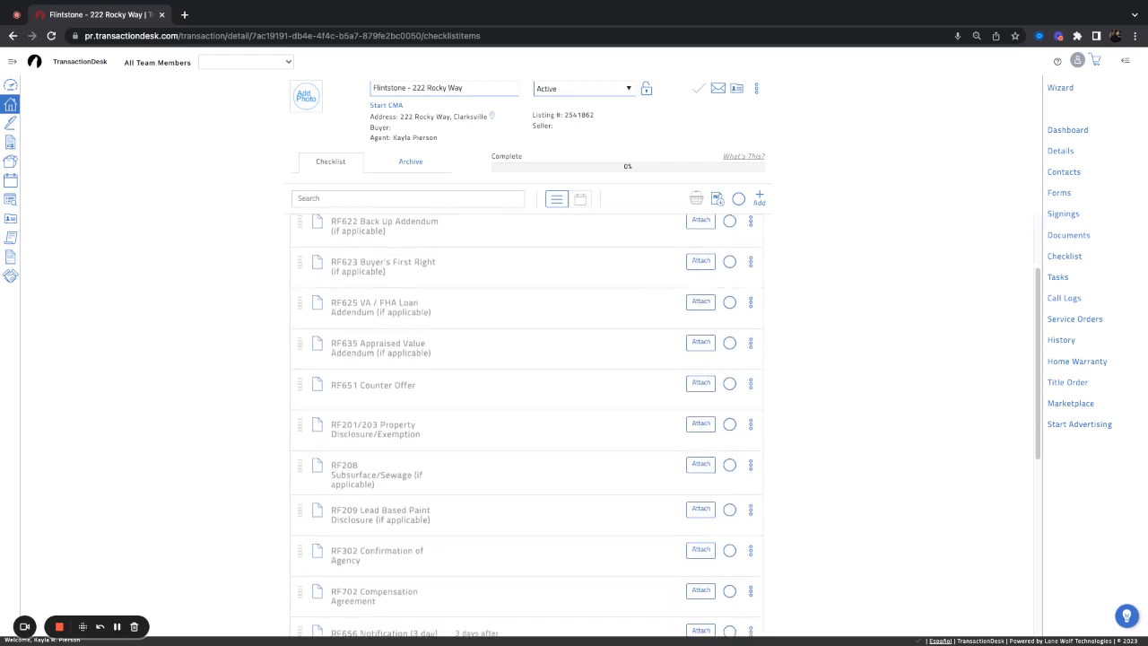
scroll(526, 425, down, 3)
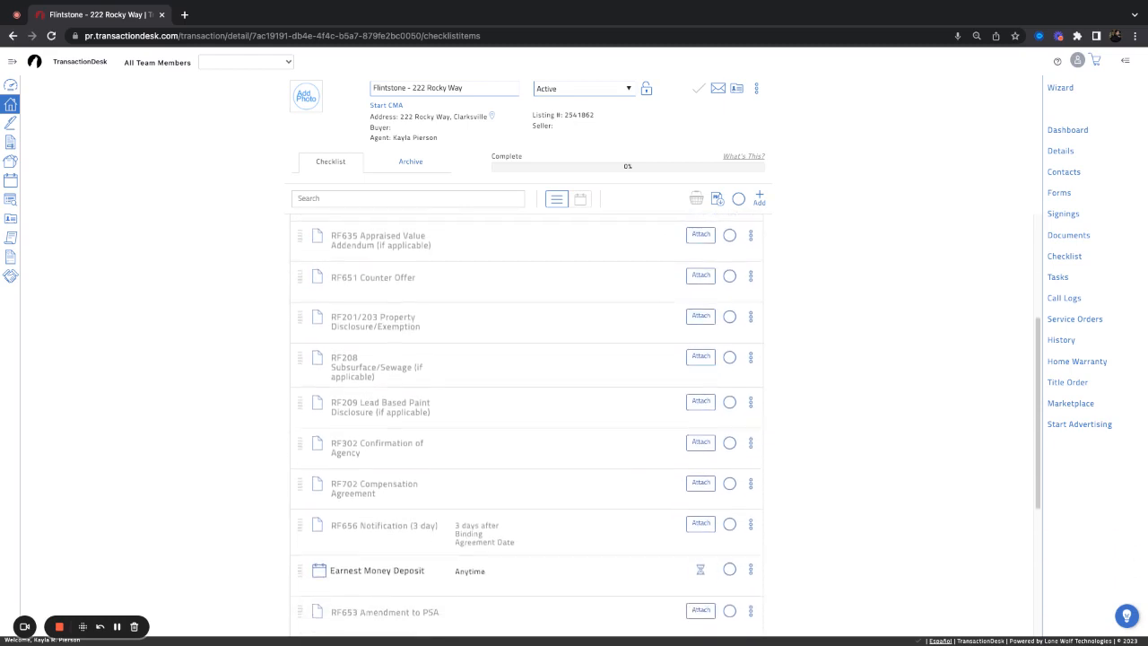
scroll(526, 425, down, 4)
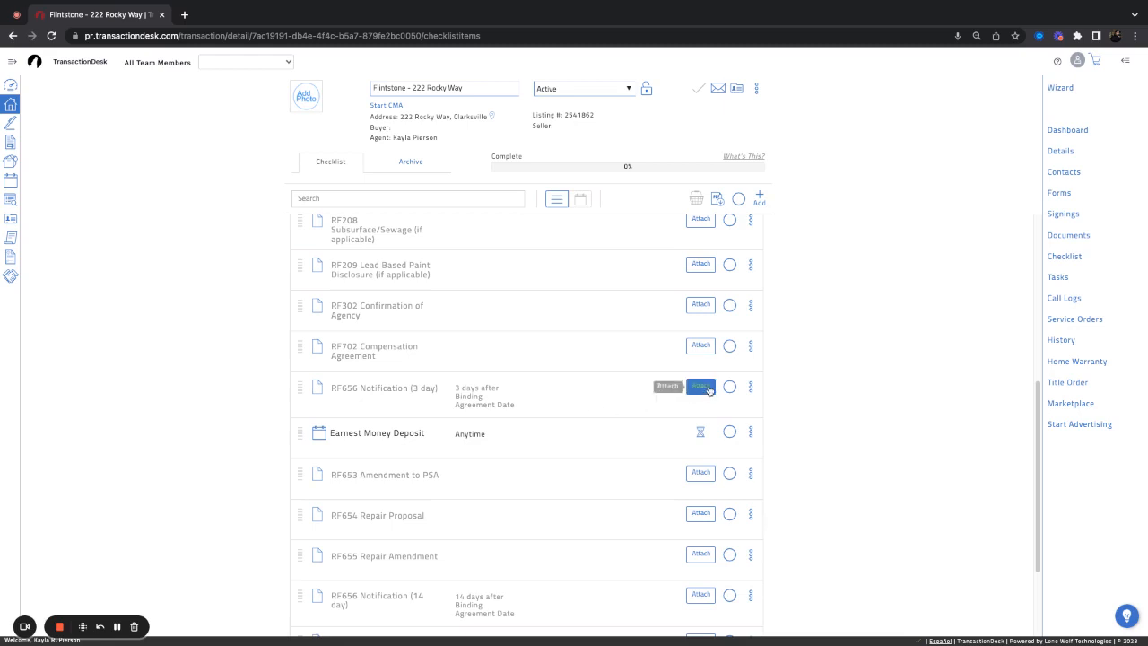
scroll(355, 386, down, 2)
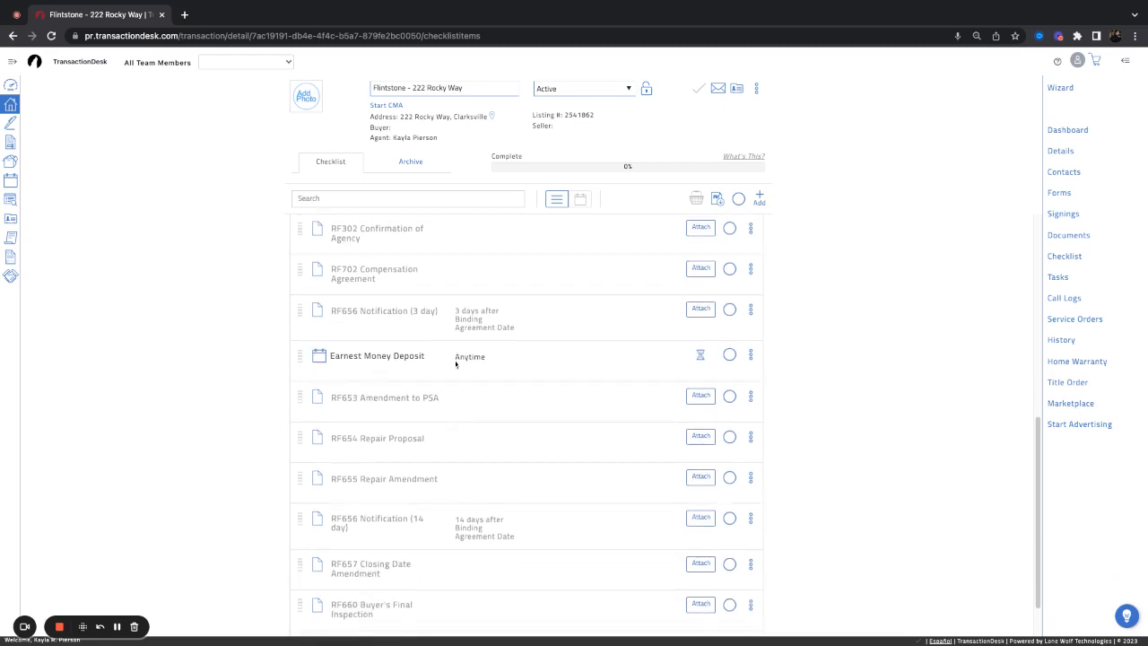
scroll(476, 375, down, 1)
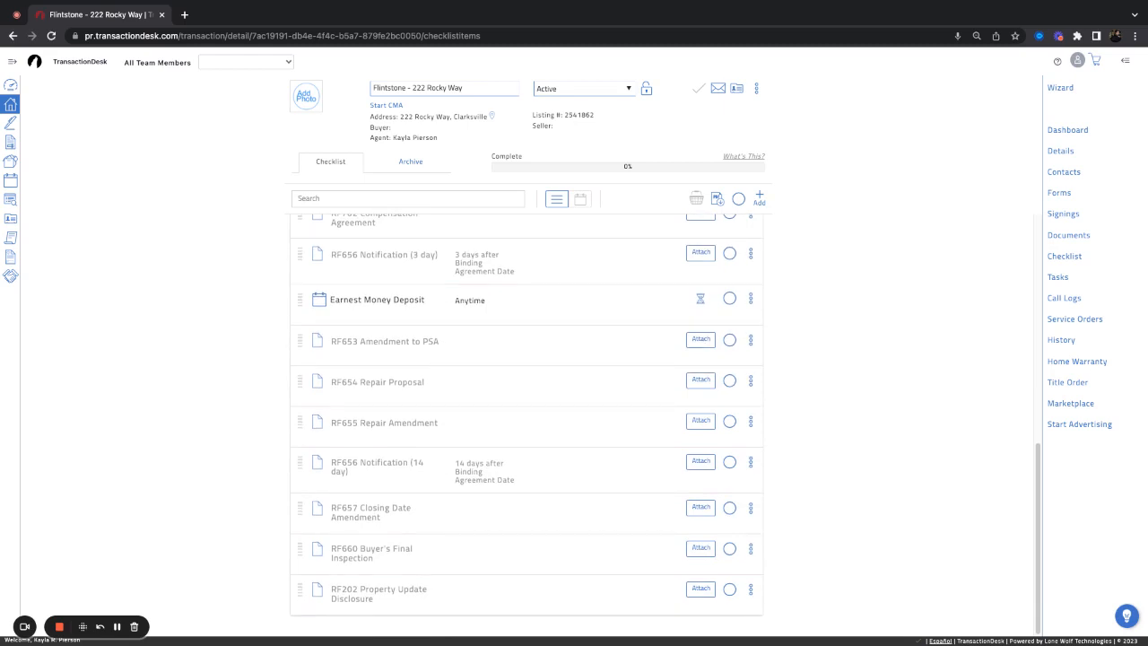
scroll(520, 404, up, 6)
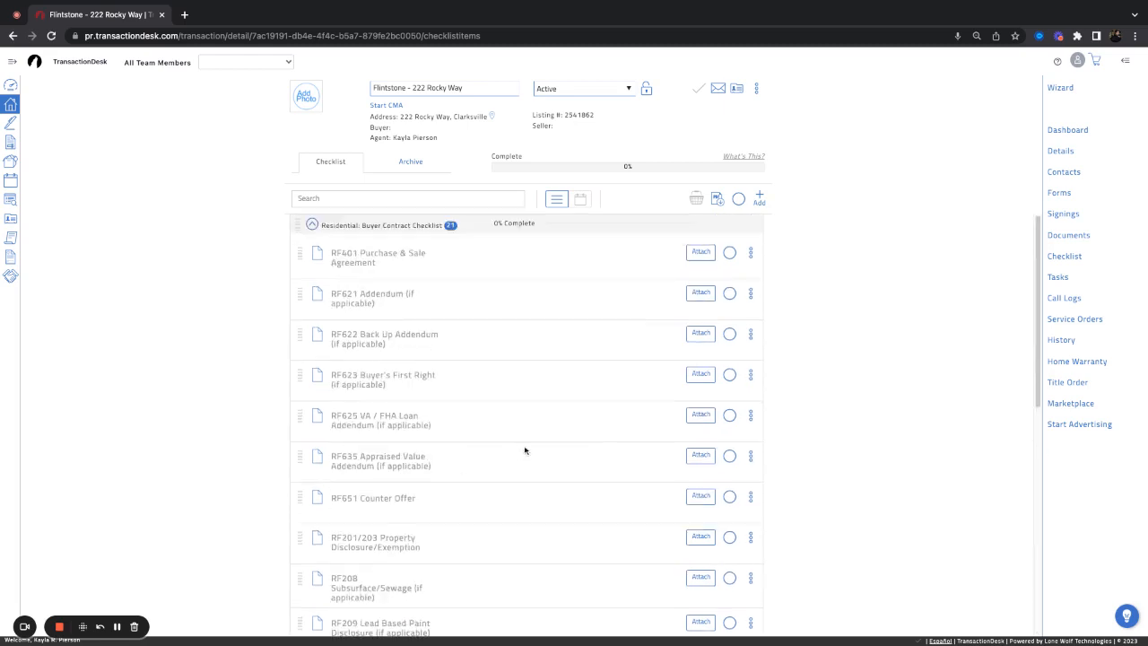
click(759, 197)
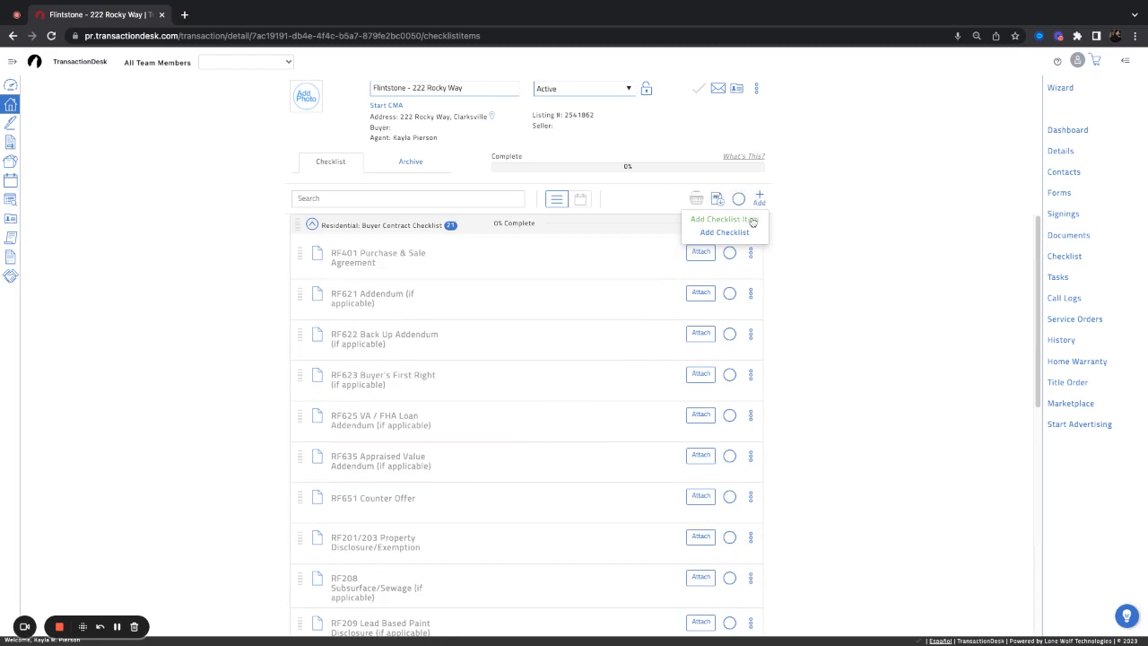
click(752, 221)
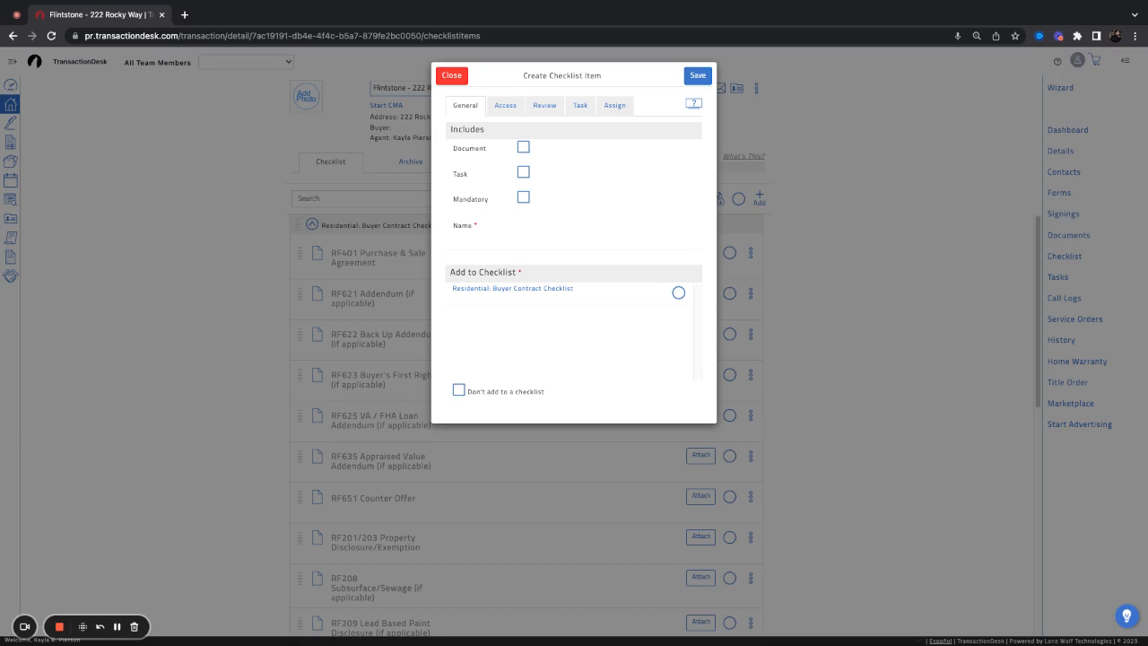
click(524, 172)
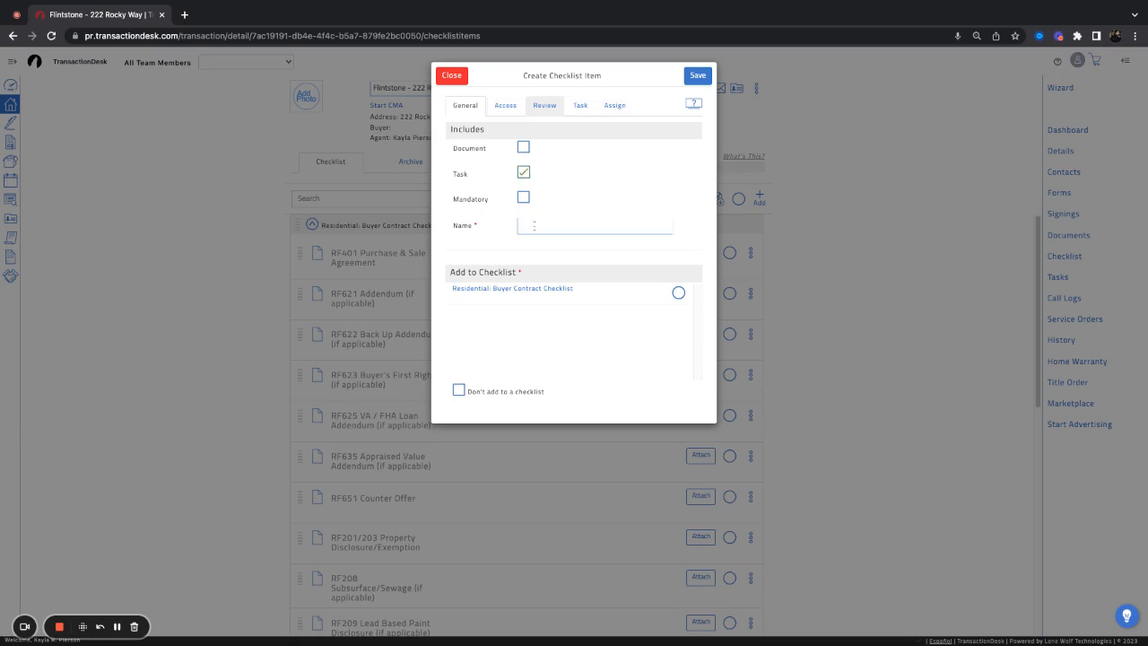
click(581, 107)
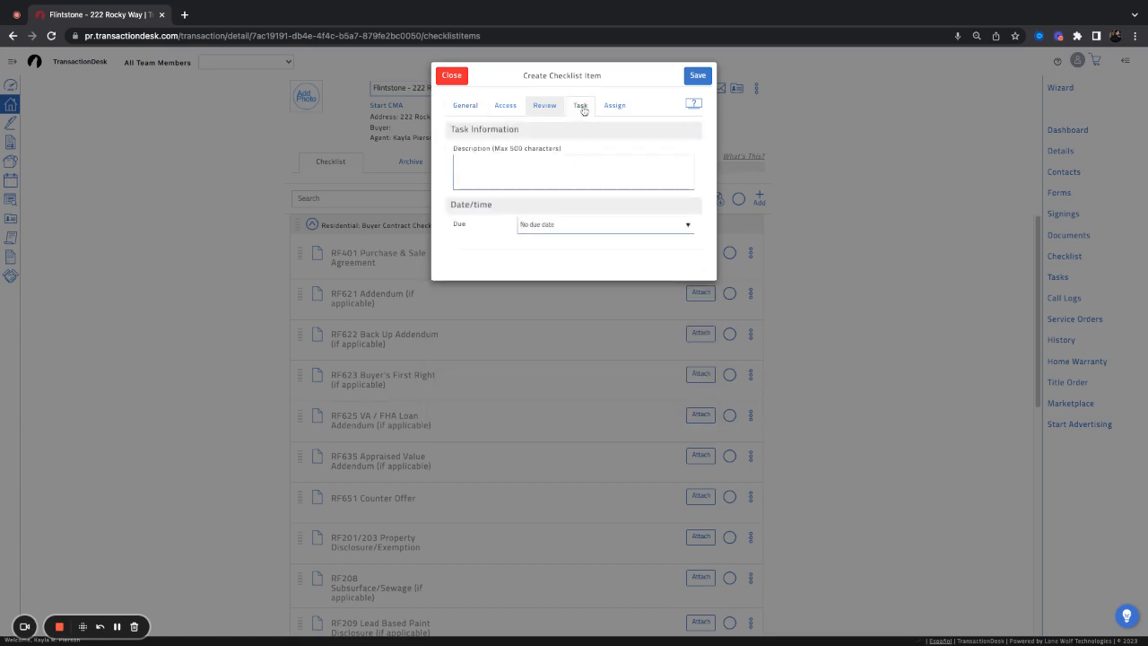
click(505, 109)
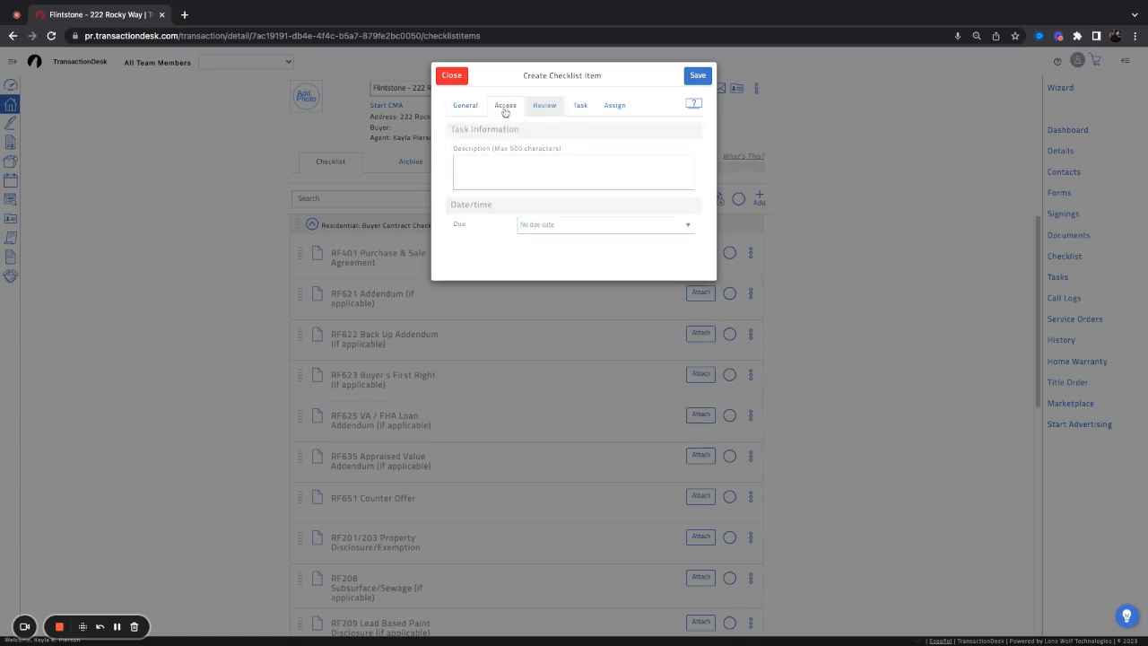
click(468, 107)
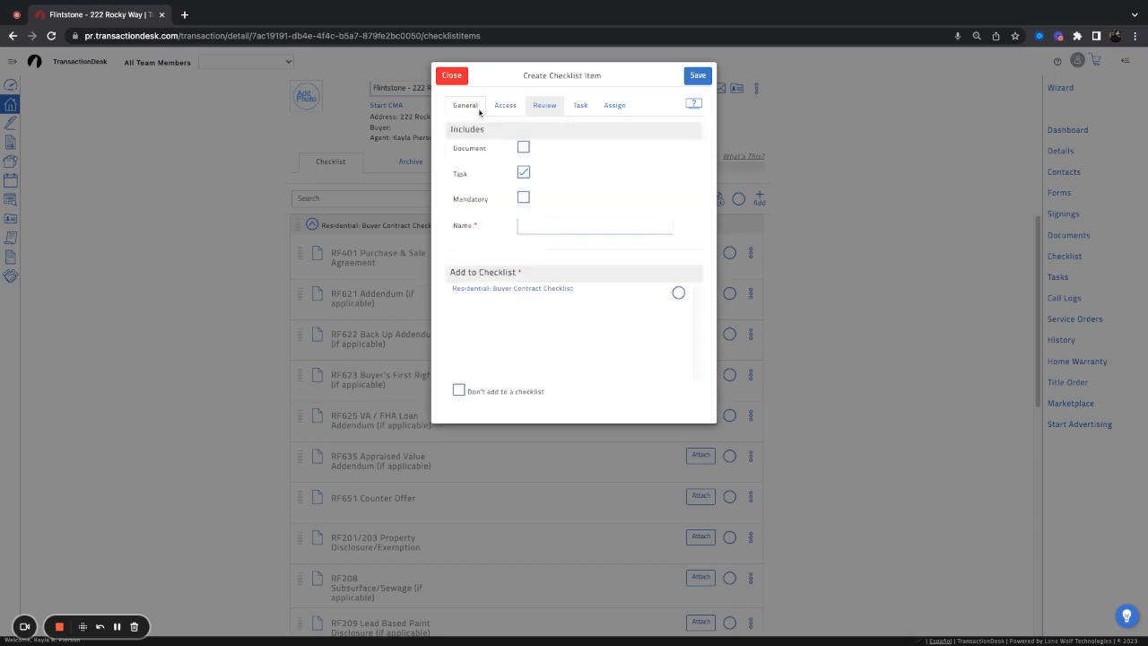
click(466, 77)
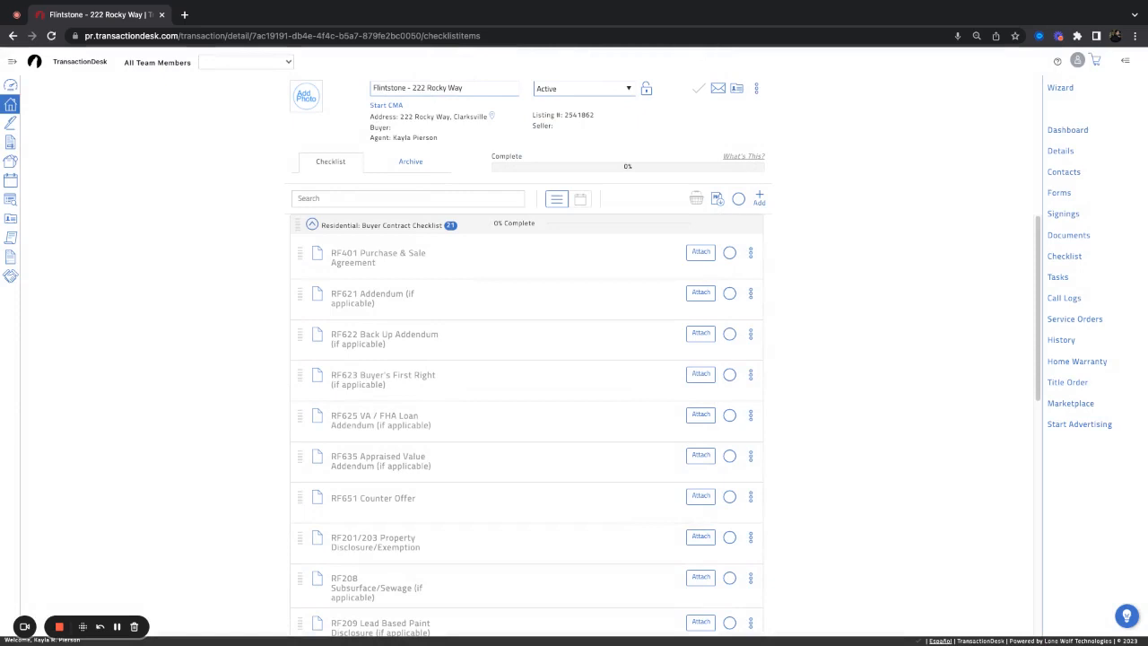
- Collapse the transaction's Residential: Buyer Contract Checklist and leave the Residential: Buyer Contract Checklist (TRAINING) expanded
scroll(526, 425, down, 5)
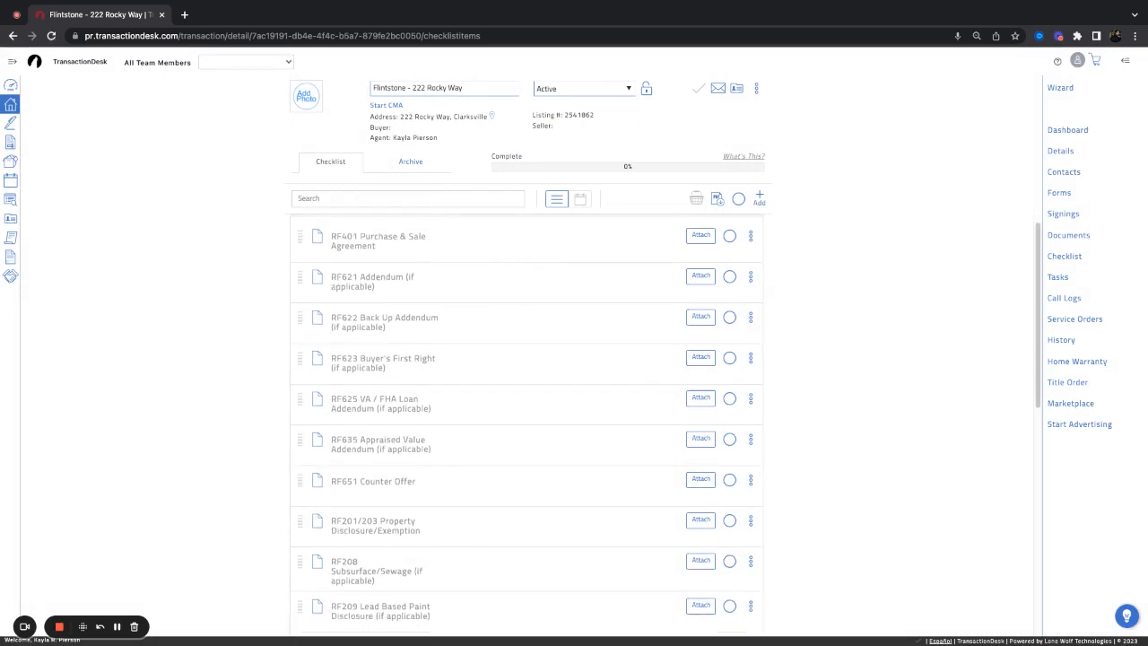
scroll(282, 532, down, 2)
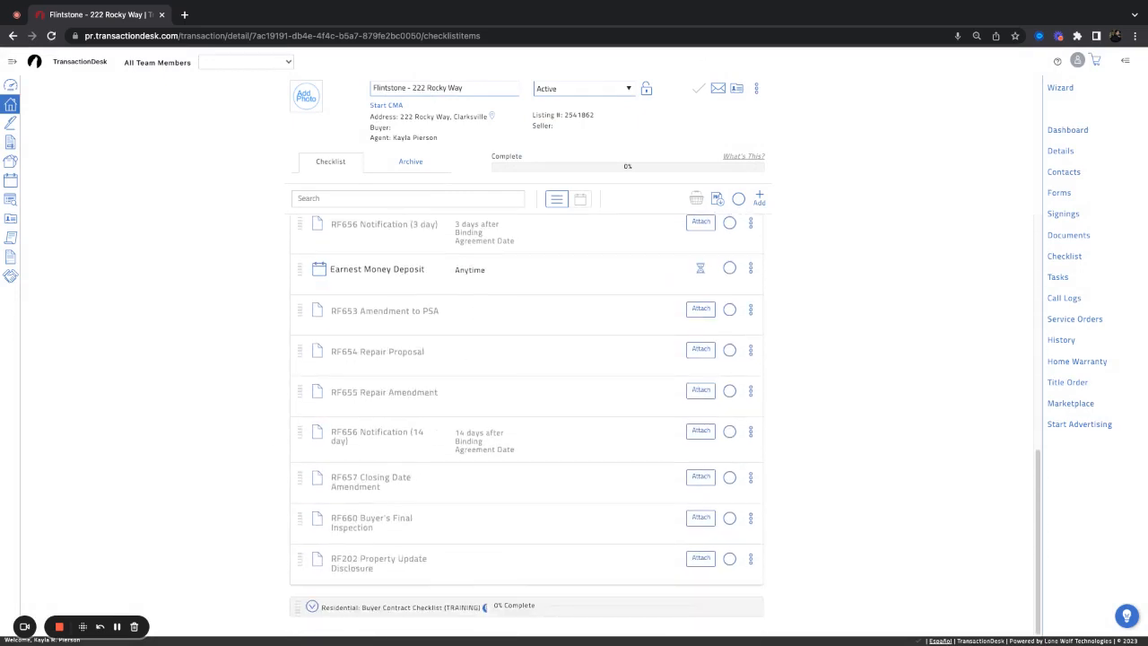
scroll(313, 609, down, 6)
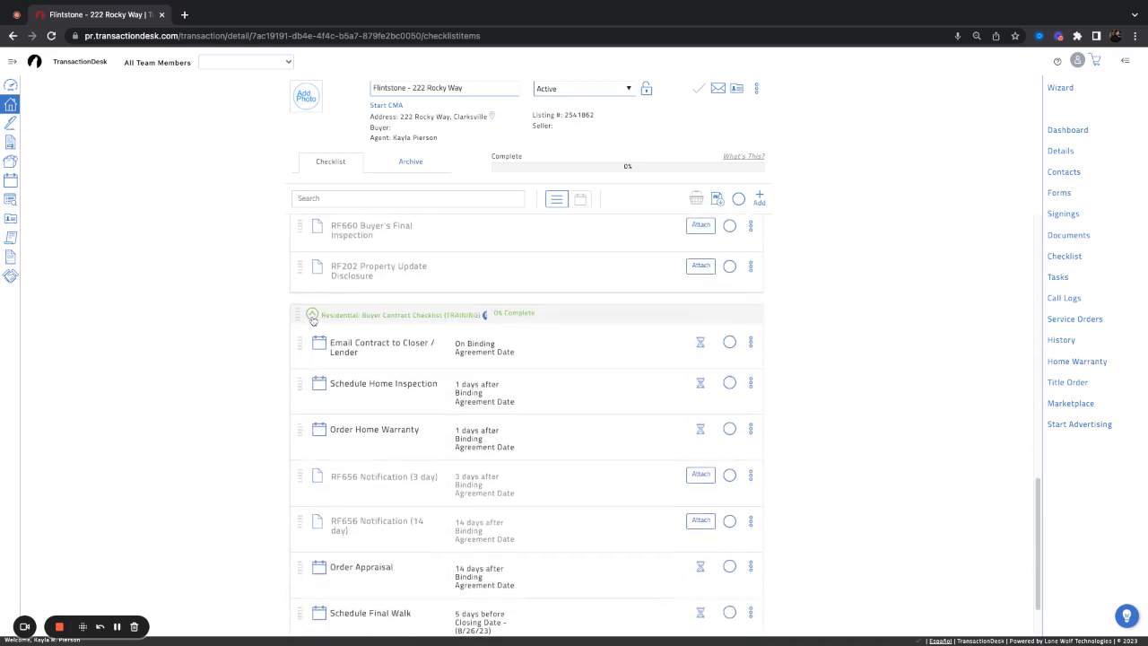
click(312, 315)
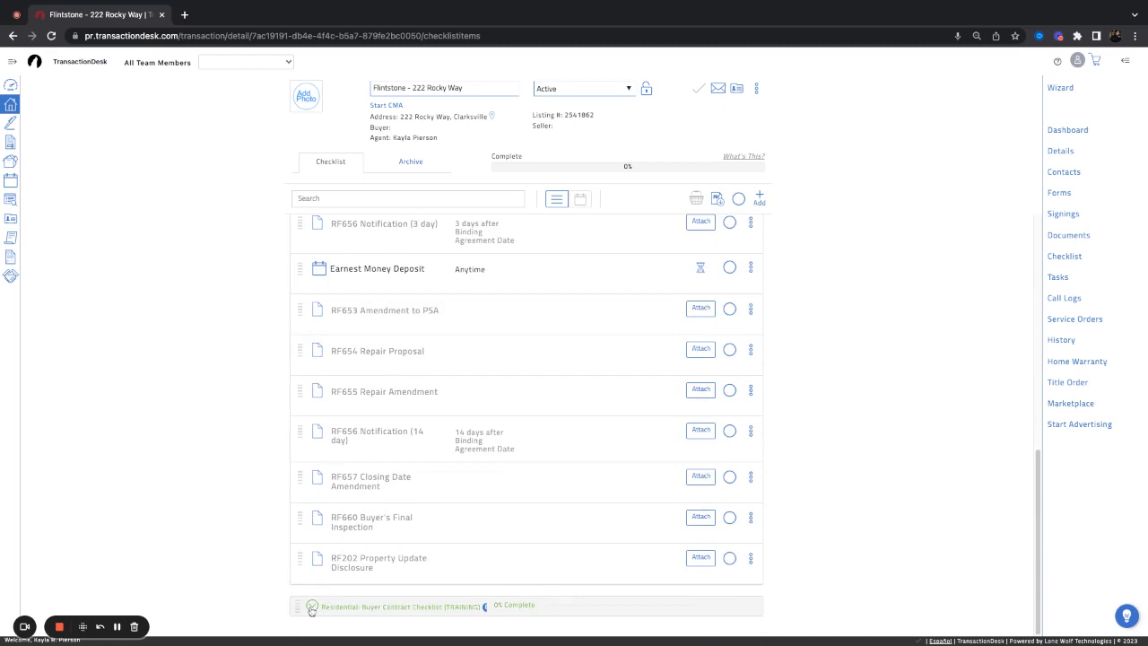
scroll(311, 611, up, 7)
scroll(311, 611, up, 5)
click(312, 225)
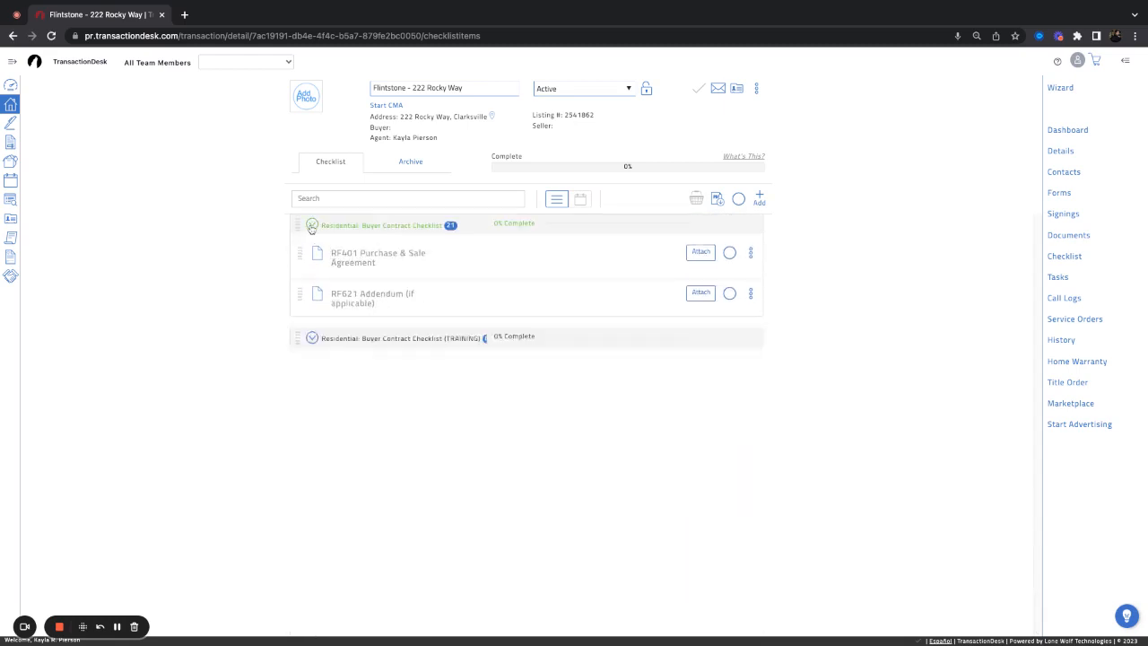
click(313, 255)
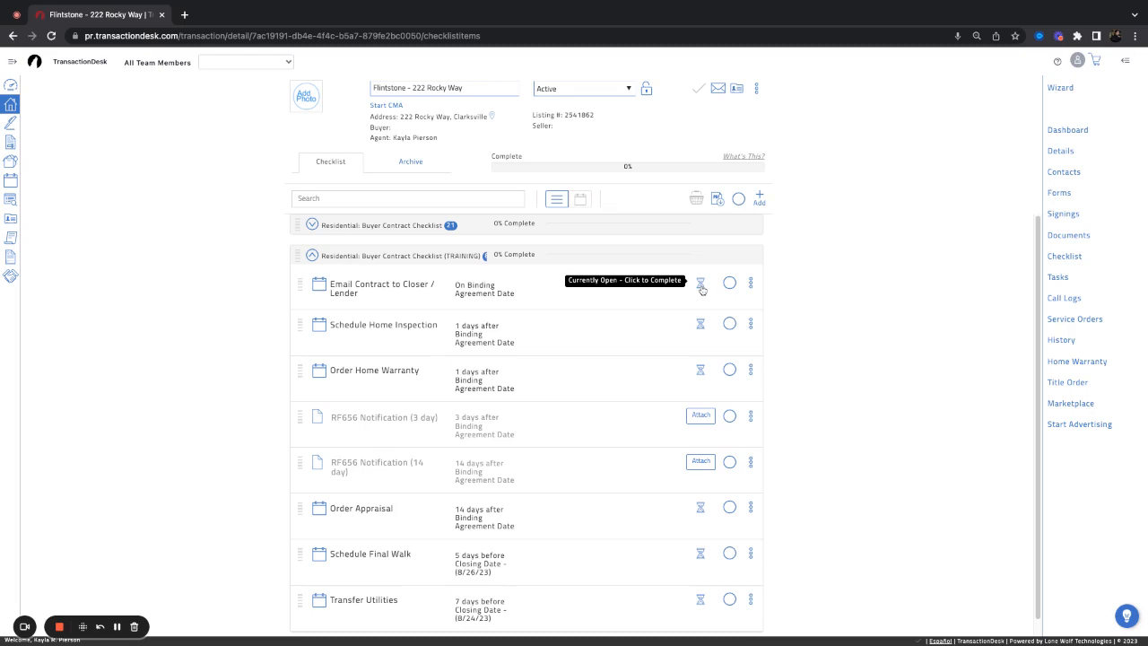
- Mark the Email Contract to Closer / Lender, Schedule Home Inspection and Order Home Warranty tasks in the training checklist as complete
click(700, 282)
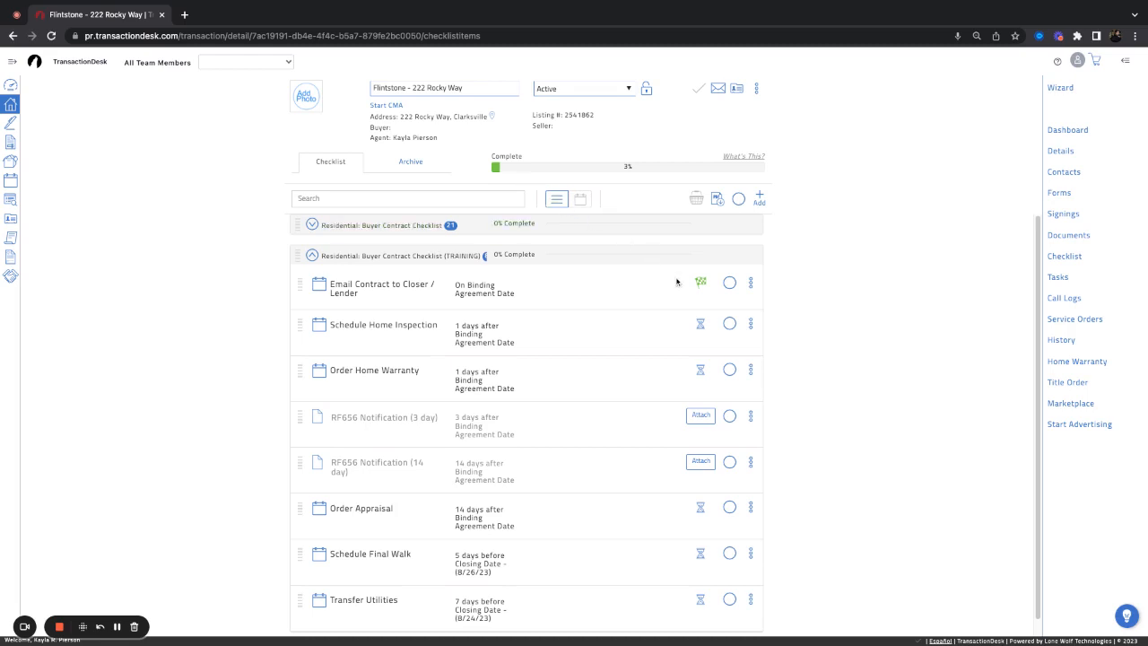
click(699, 325)
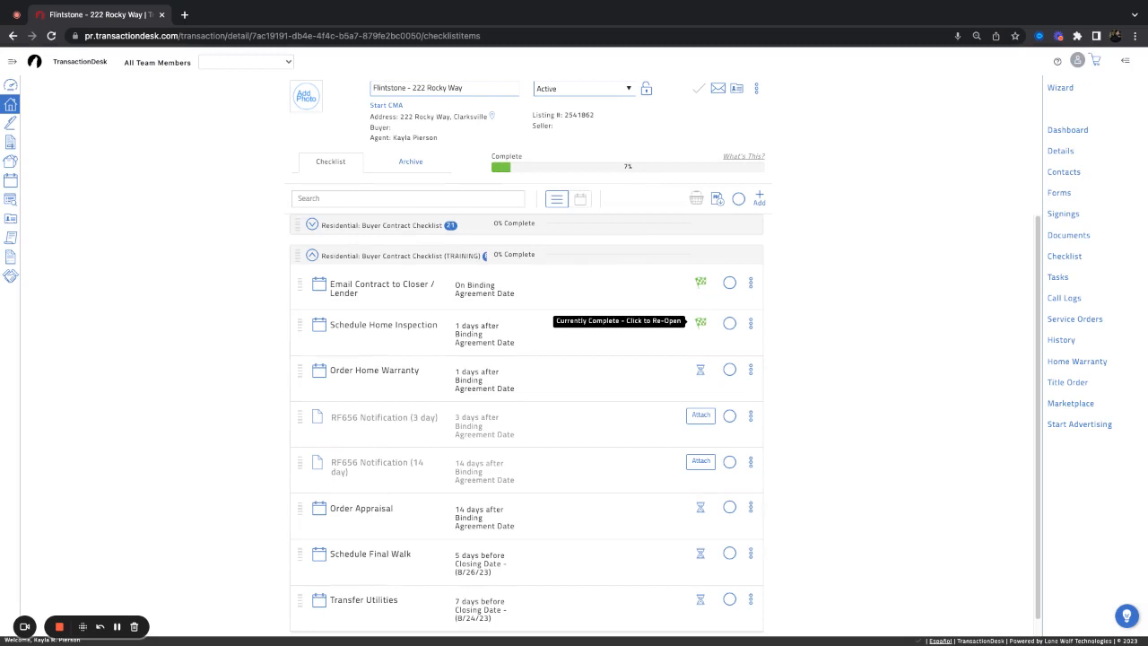
click(700, 369)
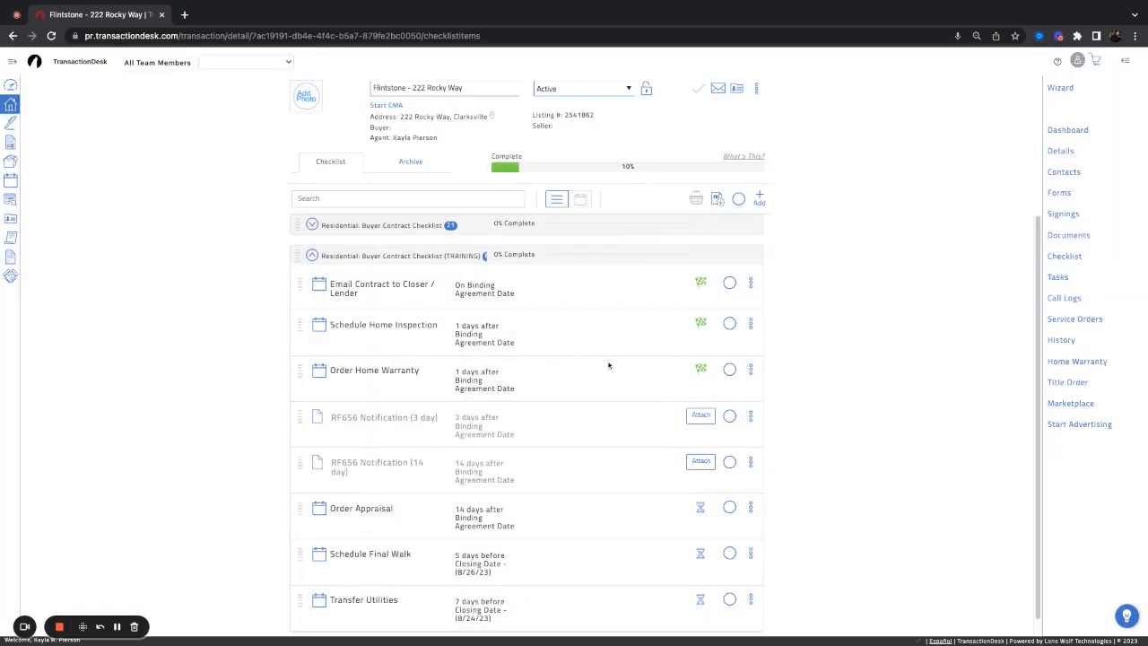
- Browse the Transaction Folder and Inbox Folder as attachment sources for the RF656 Notification (3 day) item, without attaching anything
scroll(699, 395, down, 1)
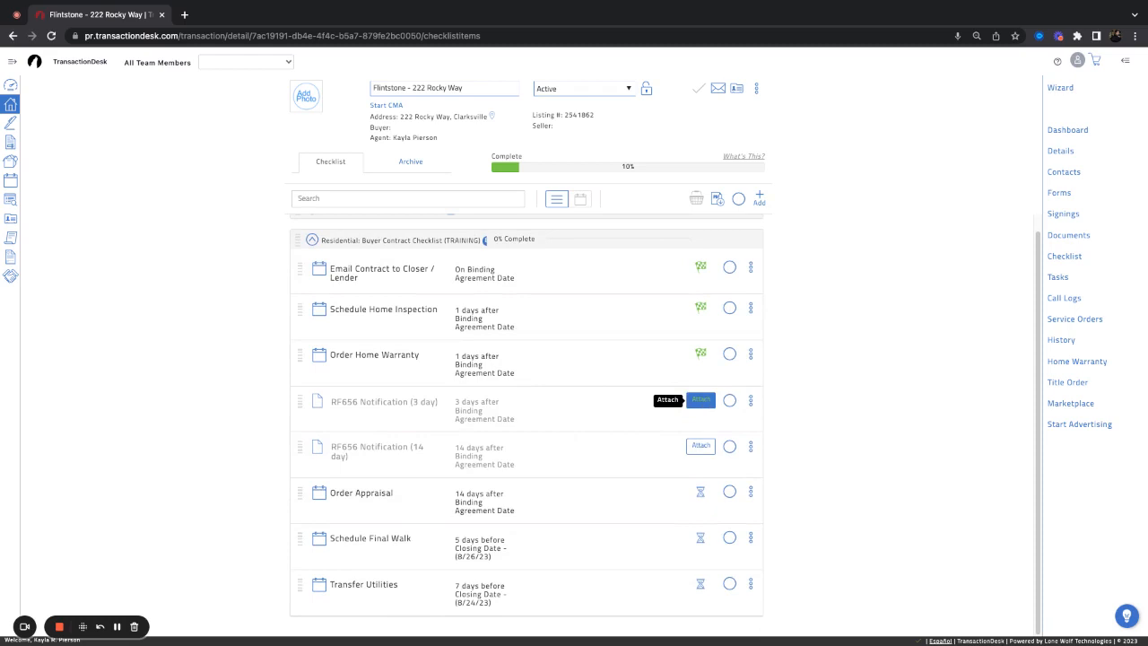
click(701, 399)
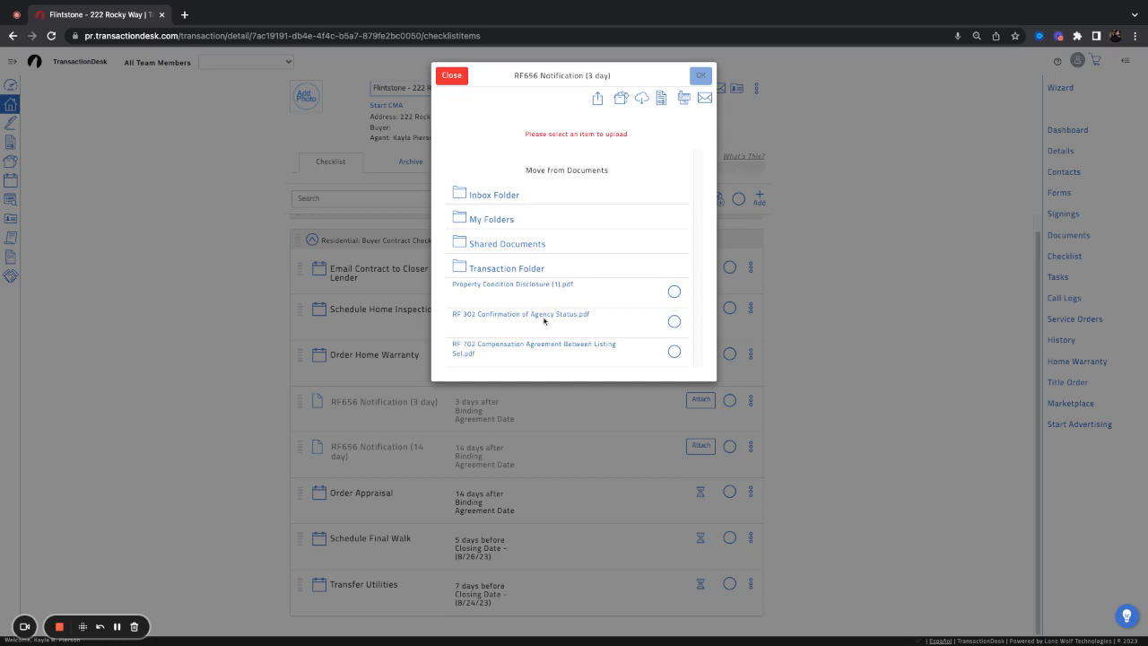
click(506, 268)
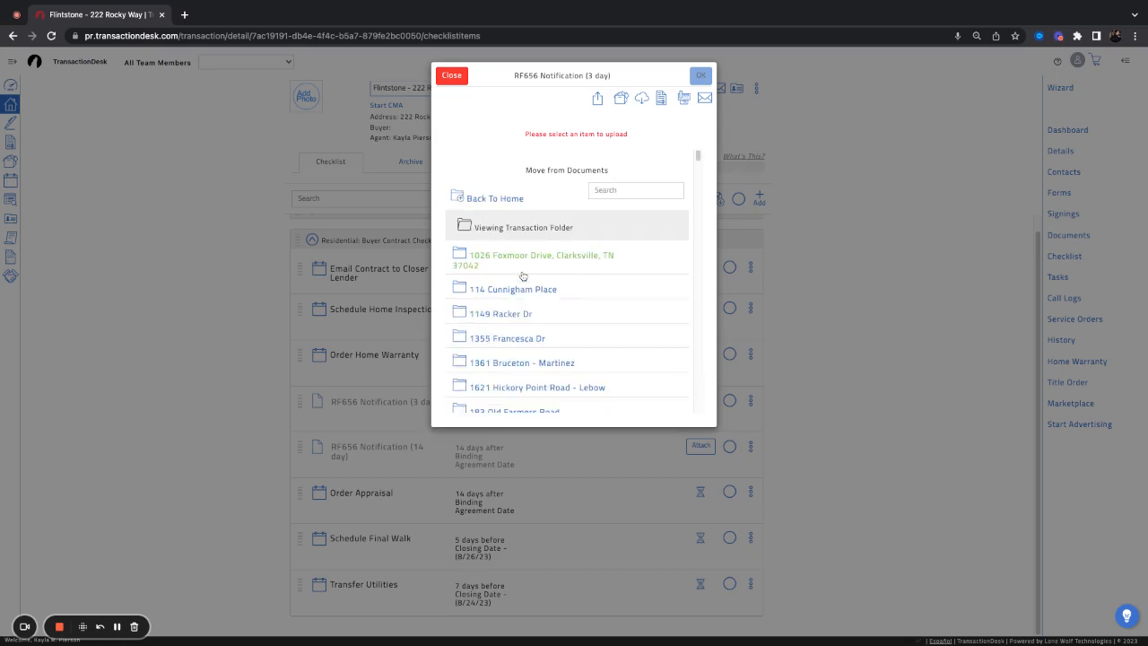
click(499, 199)
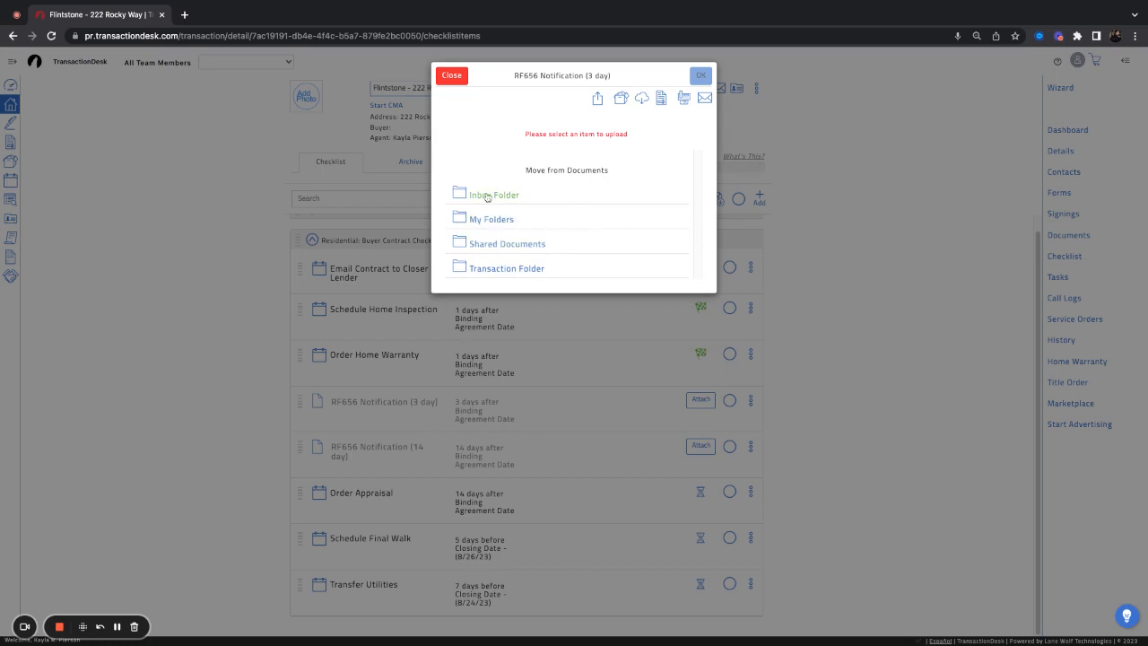
click(482, 194)
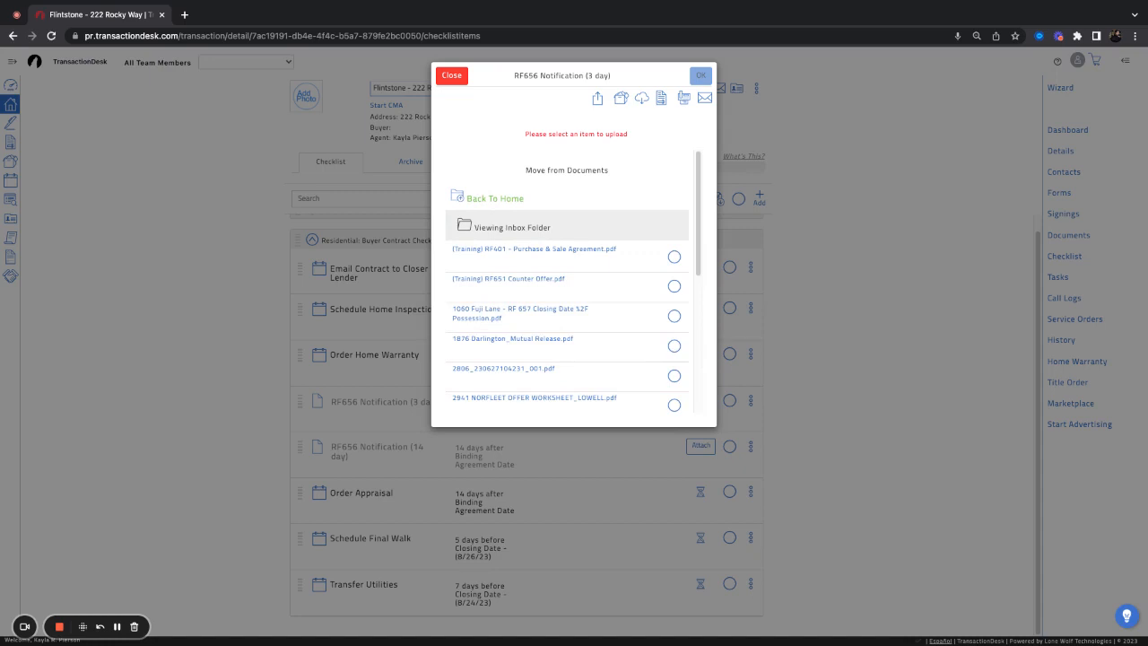
click(451, 76)
- Upload a document to the RF656 Notification (3 day) item in the training checklist and open that item's options
click(700, 398)
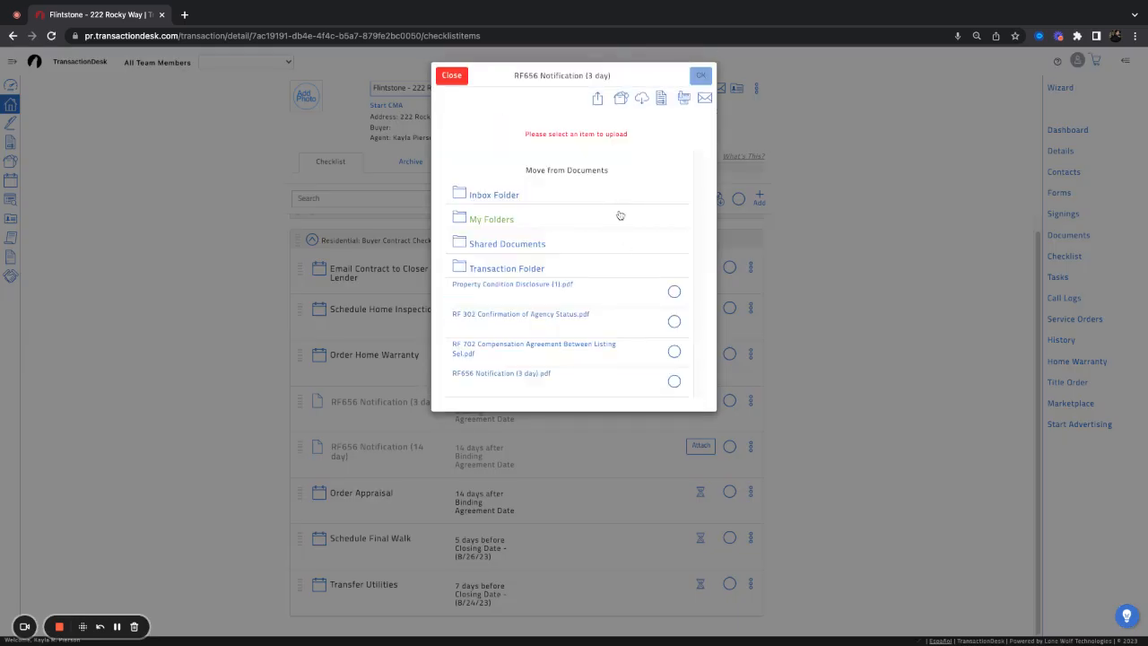
click(597, 100)
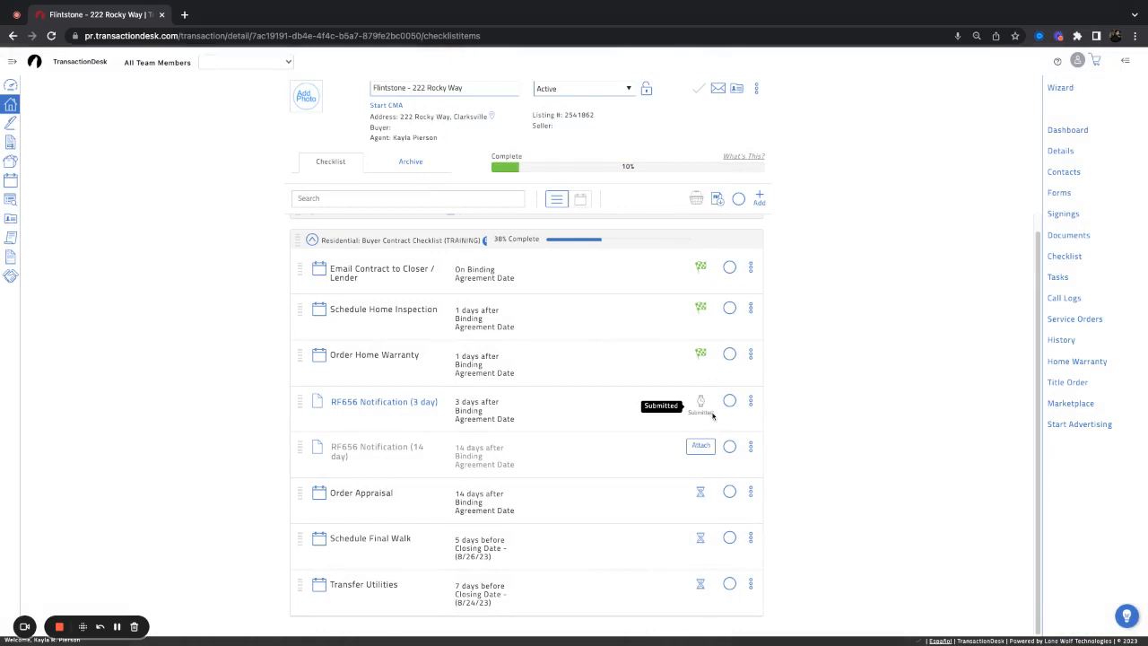
click(753, 404)
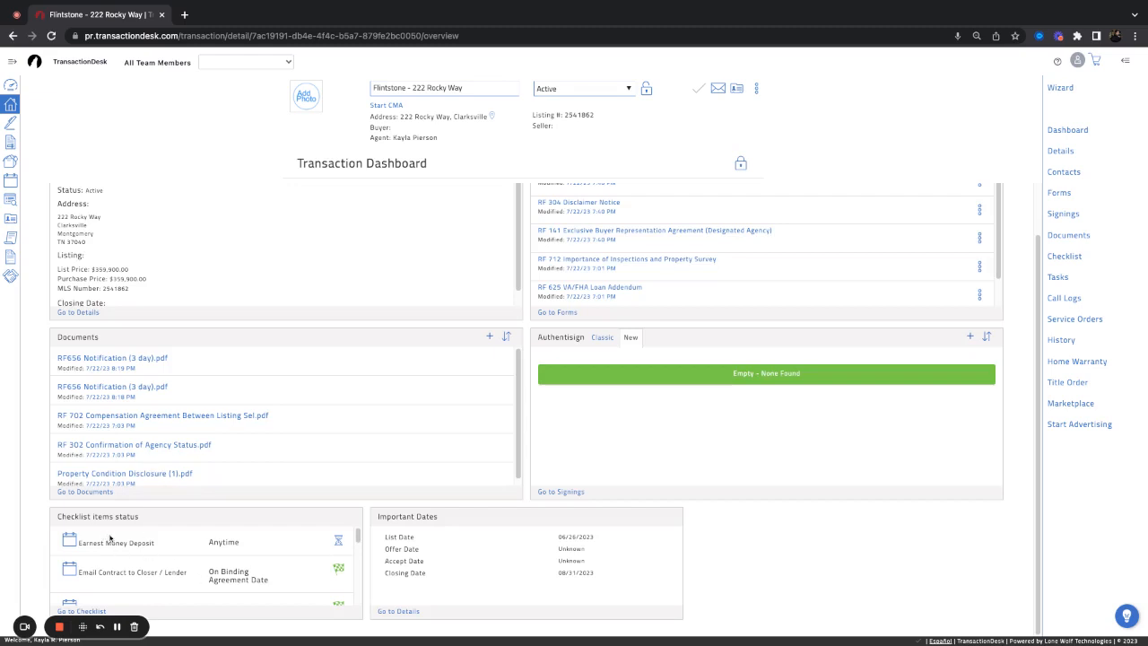
- Mark Earnest Money Deposit as complete in the Transaction Dashboard's checklist items status and look through the items below it
click(337, 542)
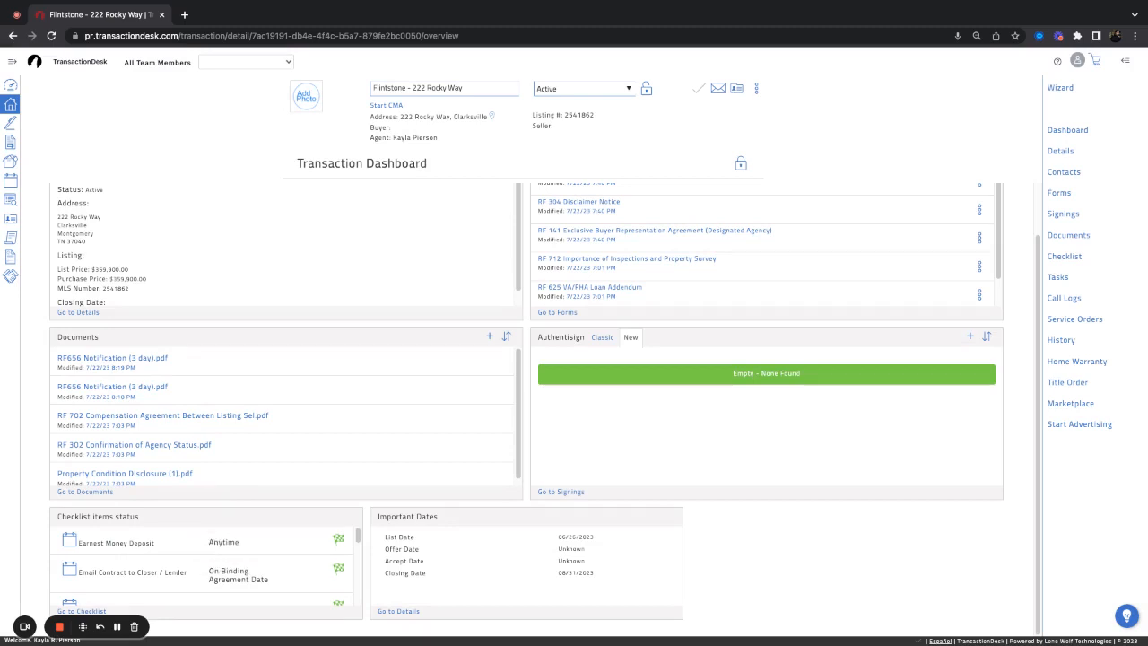
scroll(206, 567, down, 3)
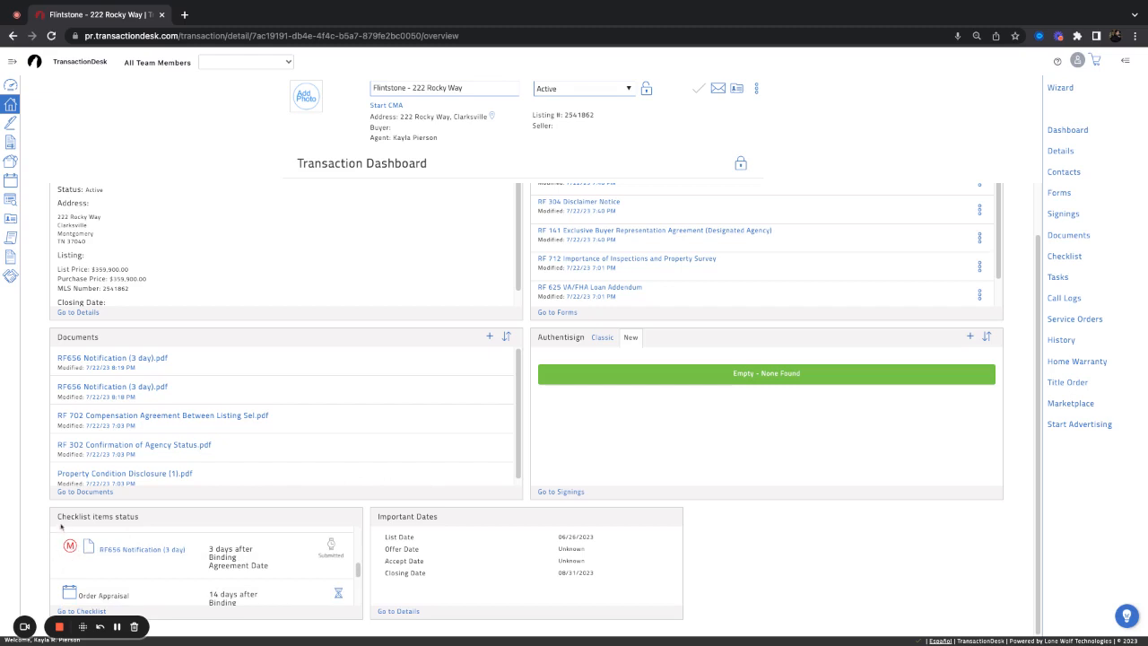
- From the Agent Dashboard, review the due date, assignees and notifications of the M-marked RF656 Notification (3 day) task, then check its options
click(11, 85)
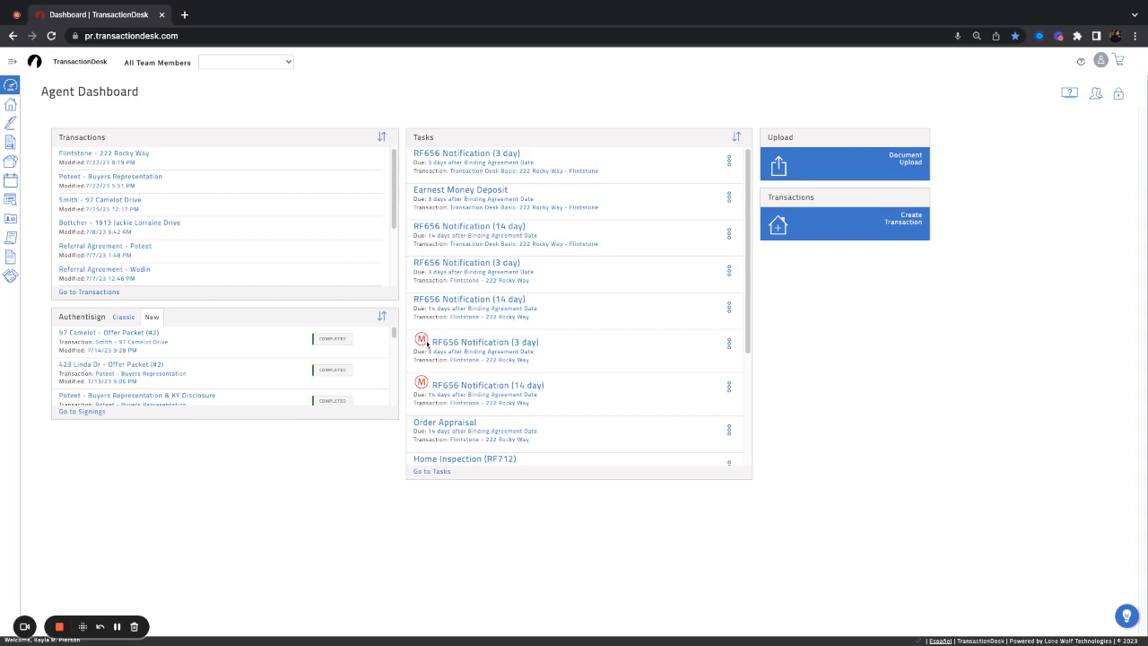
click(466, 343)
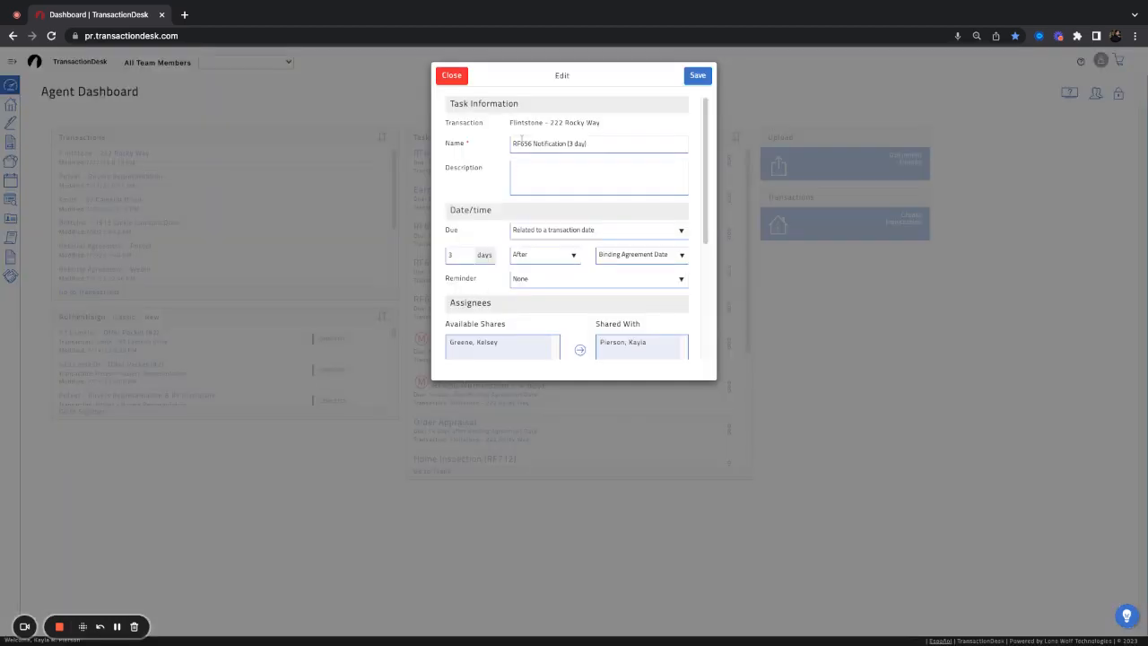
scroll(475, 296, down, 3)
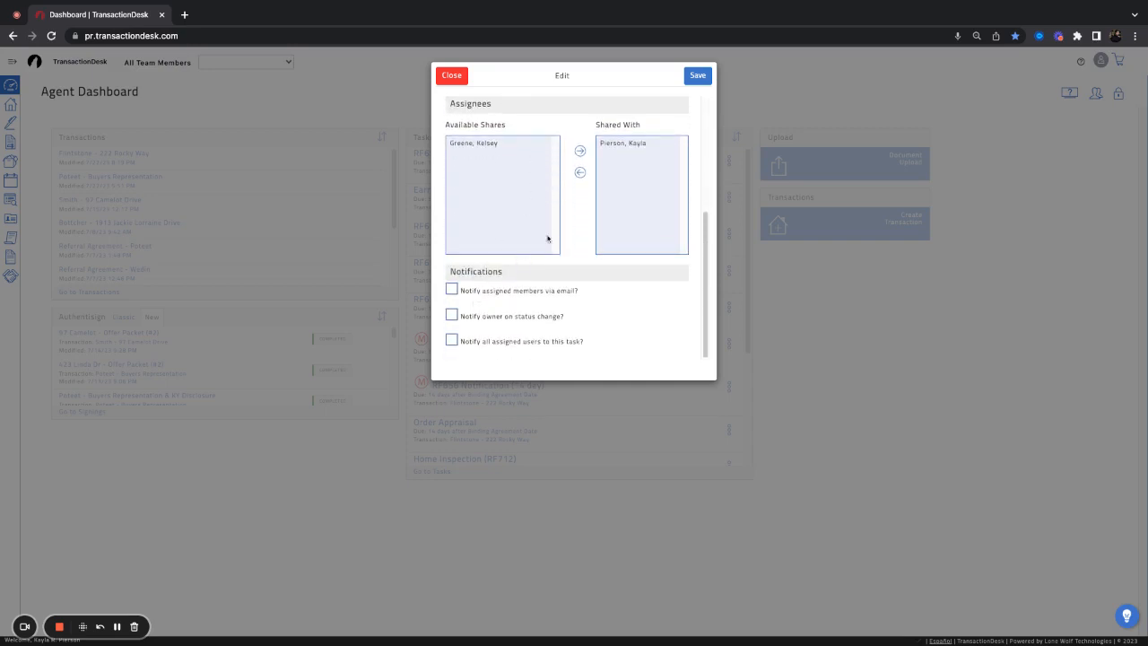
click(452, 75)
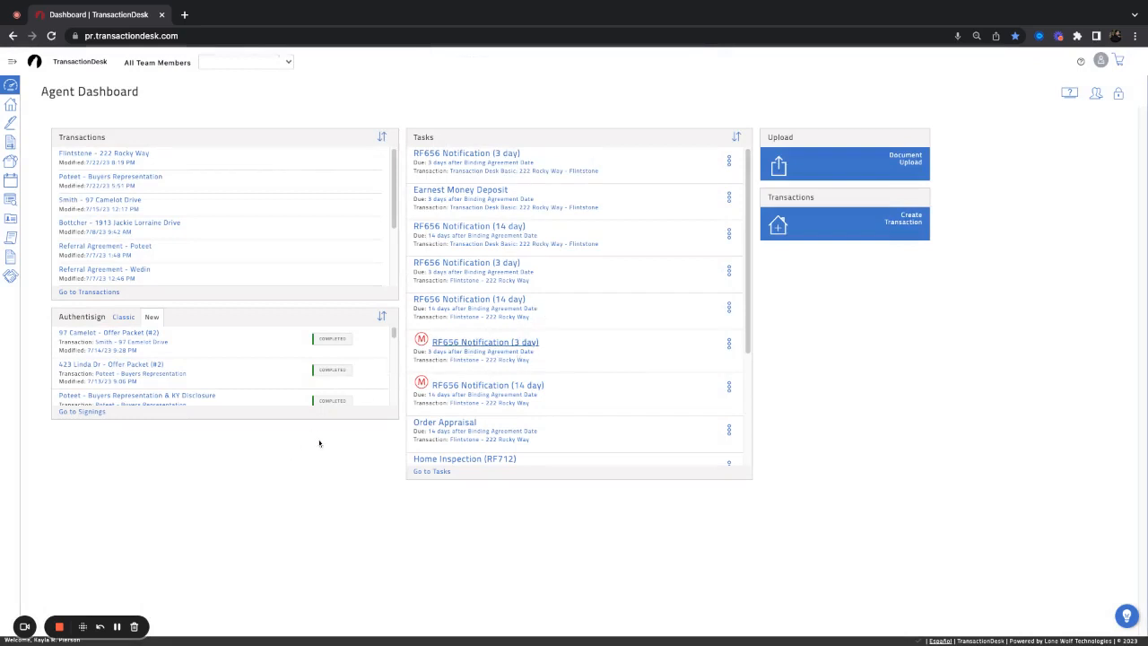
click(729, 347)
- Go to the full Tasks list and view the details of the M-marked RF656 Notification (14 day) task, closing it without saving
mouse_move(27, 157)
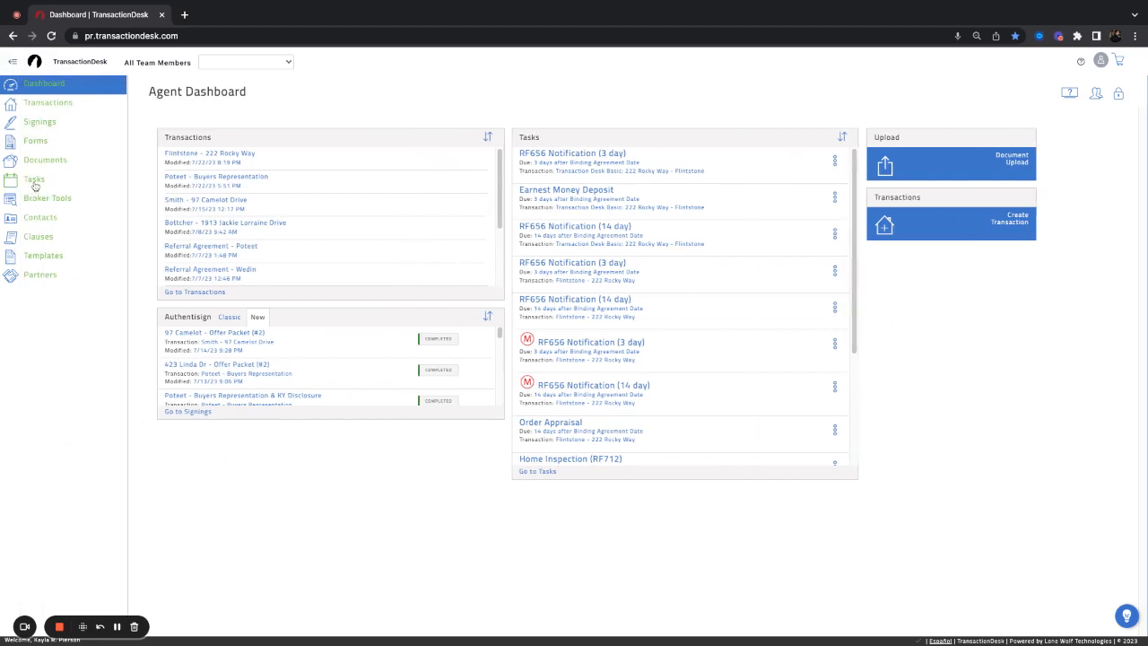
click(34, 182)
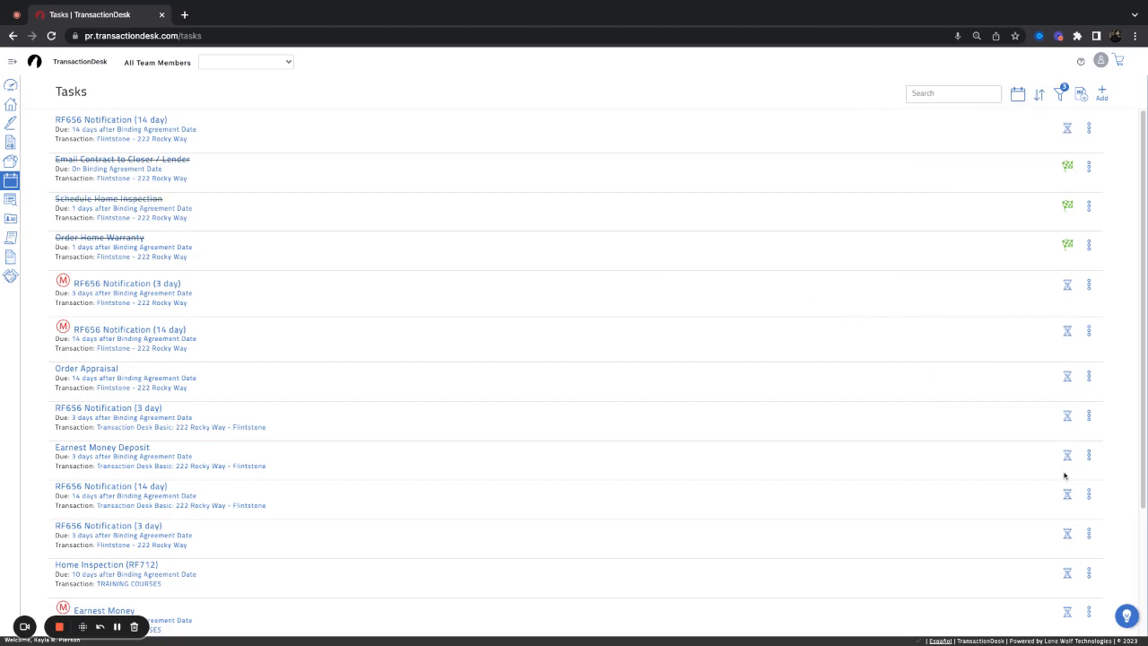
click(148, 331)
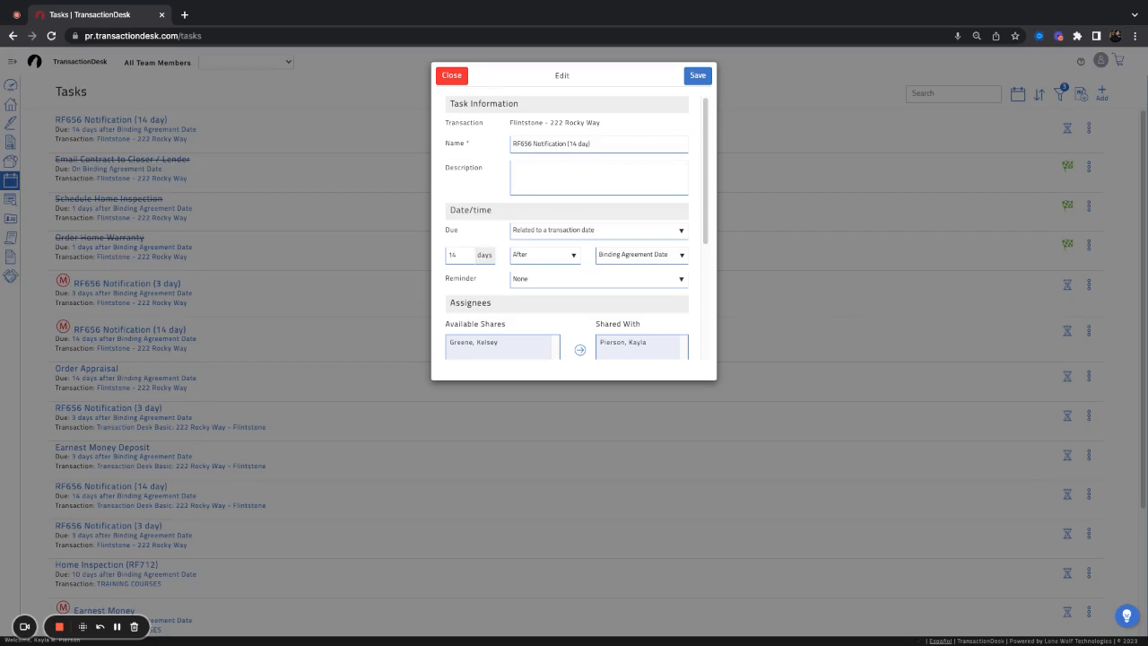
click(455, 76)
- View the Transactions list and return to the Agent Dashboard
click(11, 105)
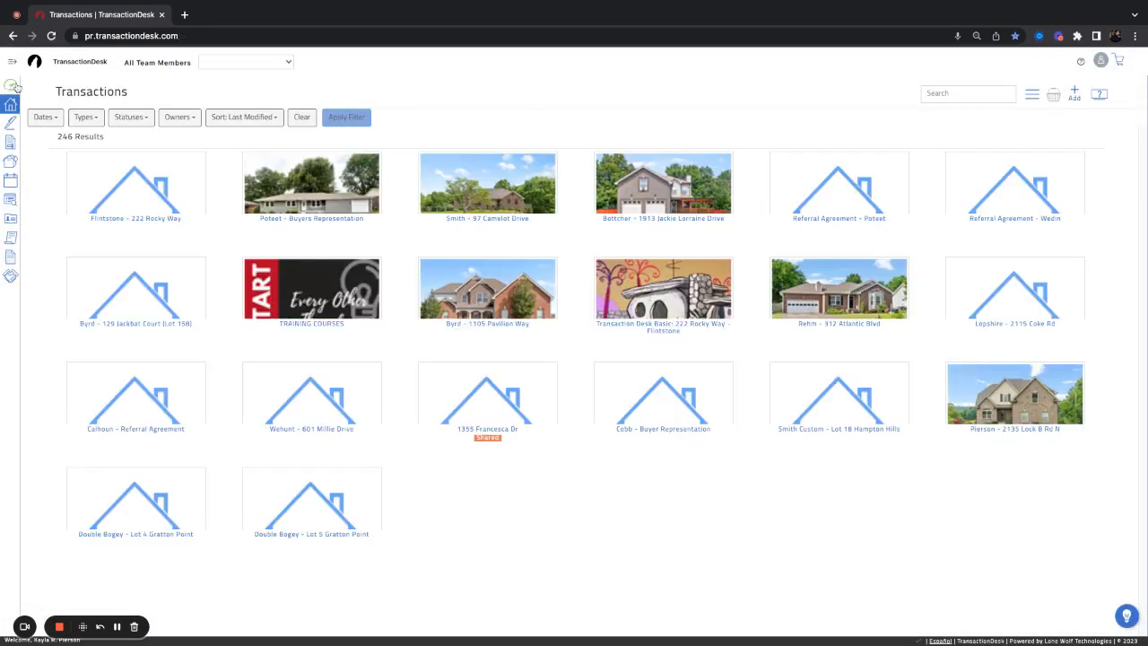
click(12, 85)
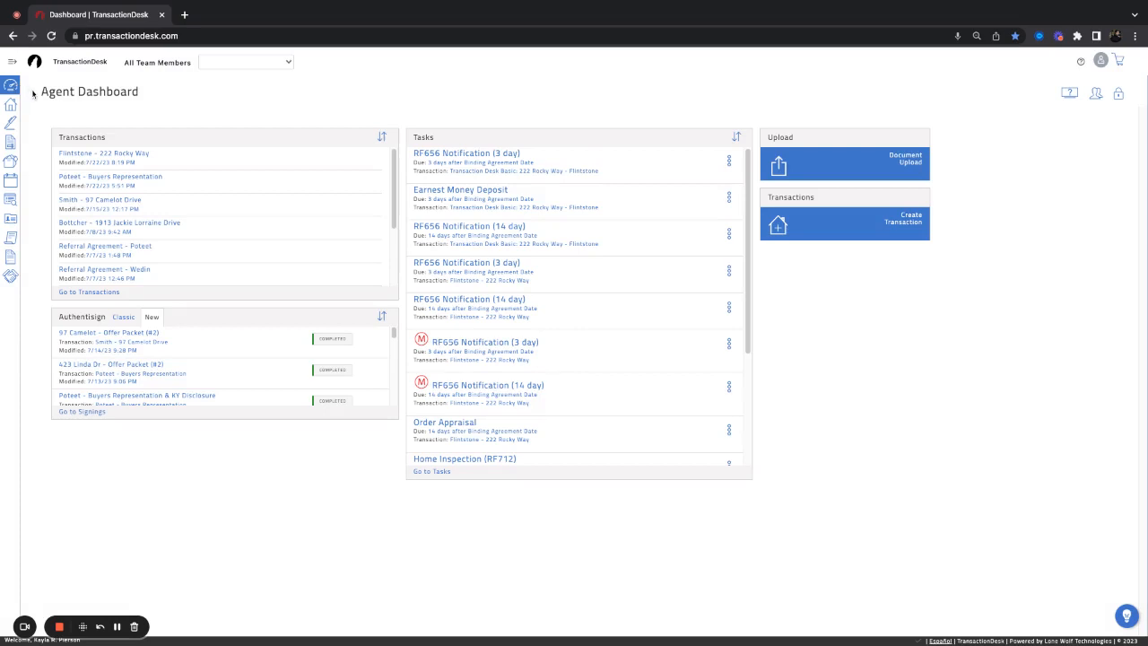